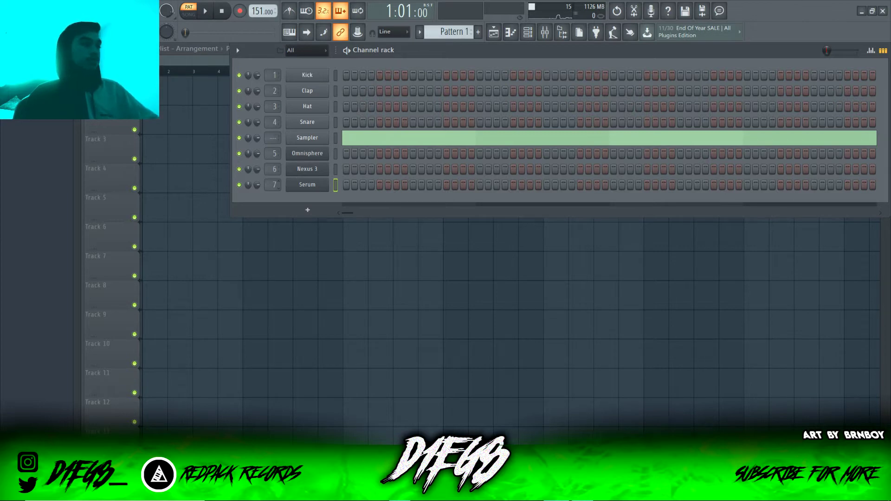
Open Omnisphere's piano roll and place B4, B5 and C#6 in bar 1, plus B5 and F#5 in bar 2
right_click(325, 153)
click(351, 153)
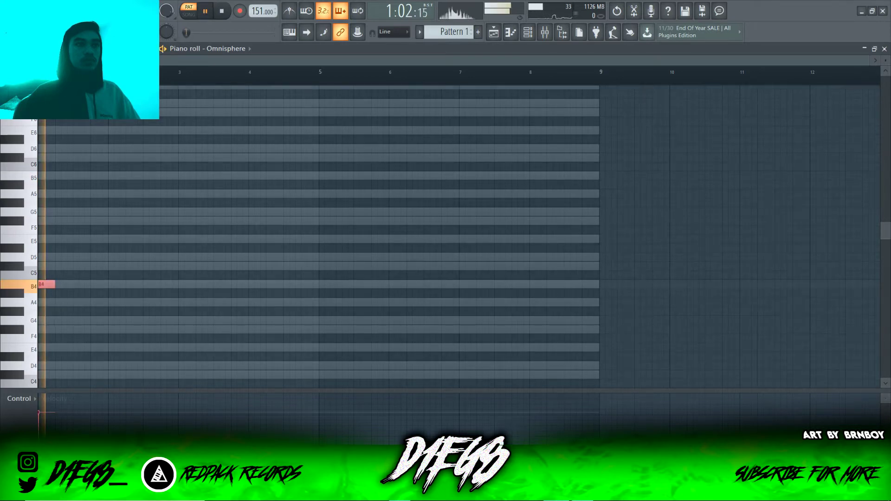
key(space)
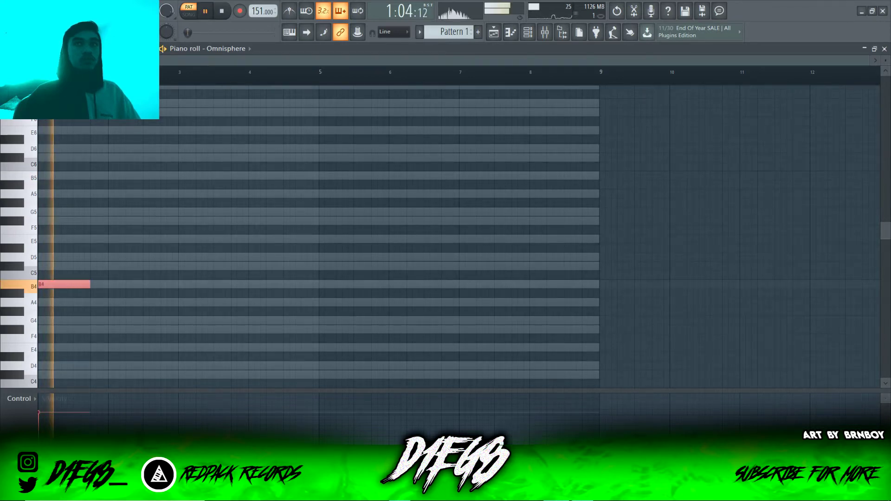
key(space)
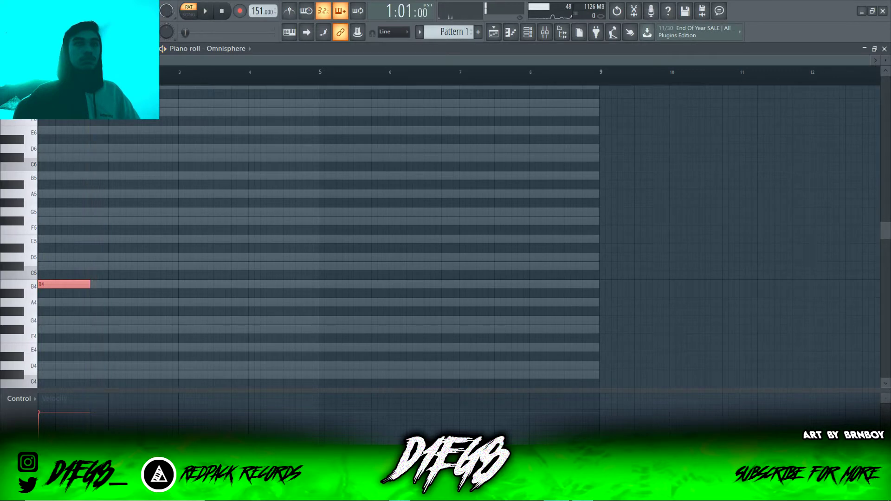
key(space)
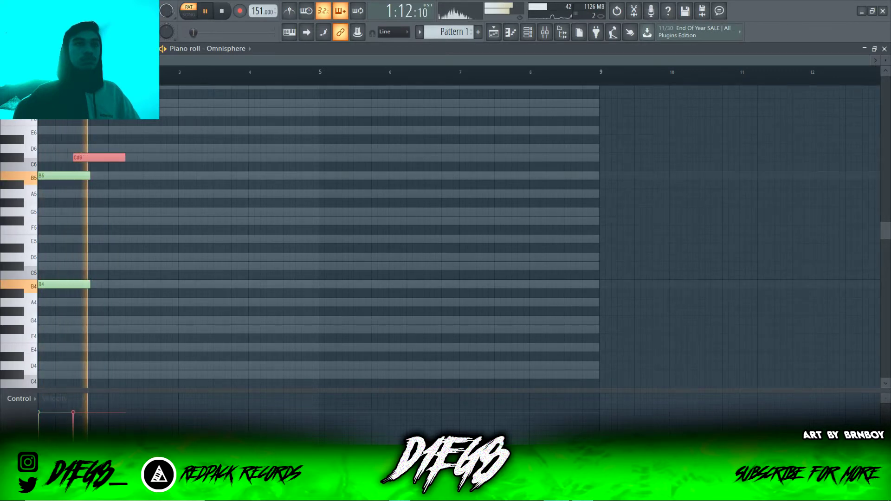
key(space)
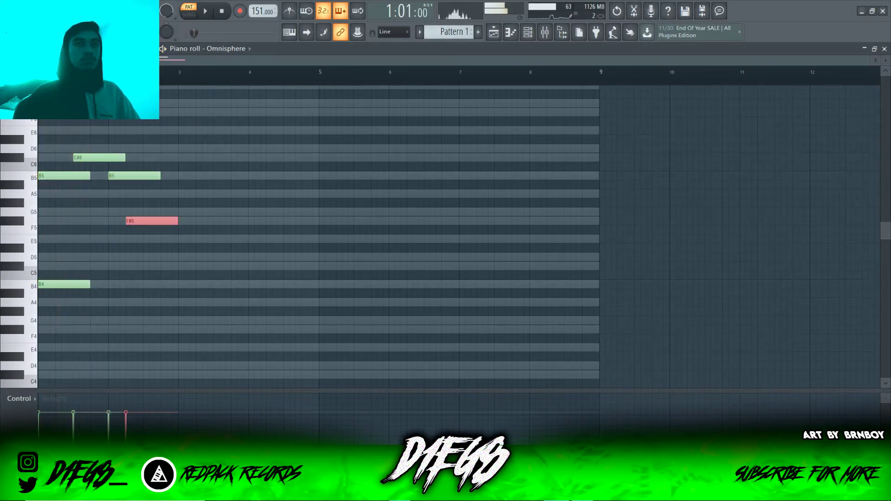
Mute the Nexus 3 and Serum channels in the channel rack while playing the pattern
key(F6)
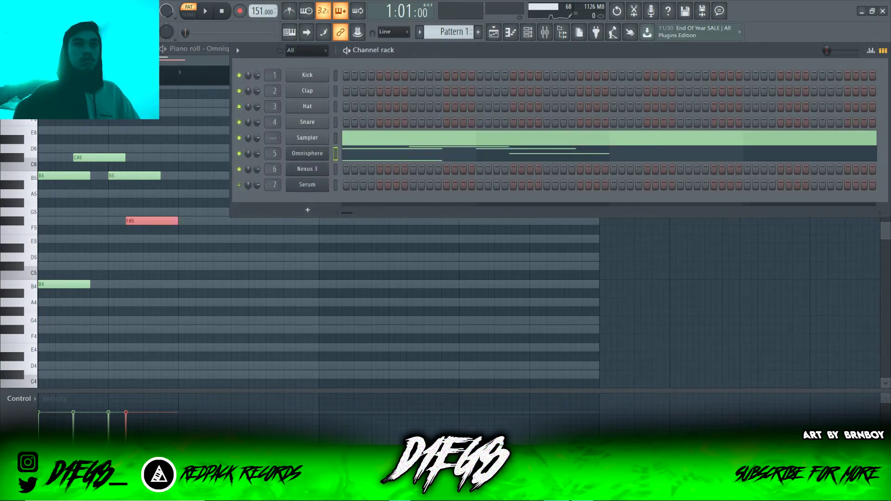
key(space)
key(F9)
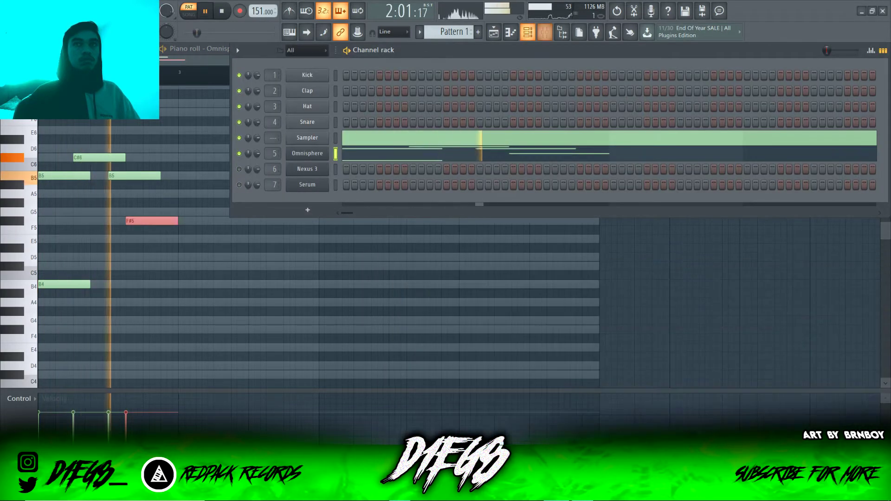
key(F6)
key(space)
Place E5 and D5 notes in bar 3 and lower A4 and B4 notes in the second half of bar 2
click(204, 238)
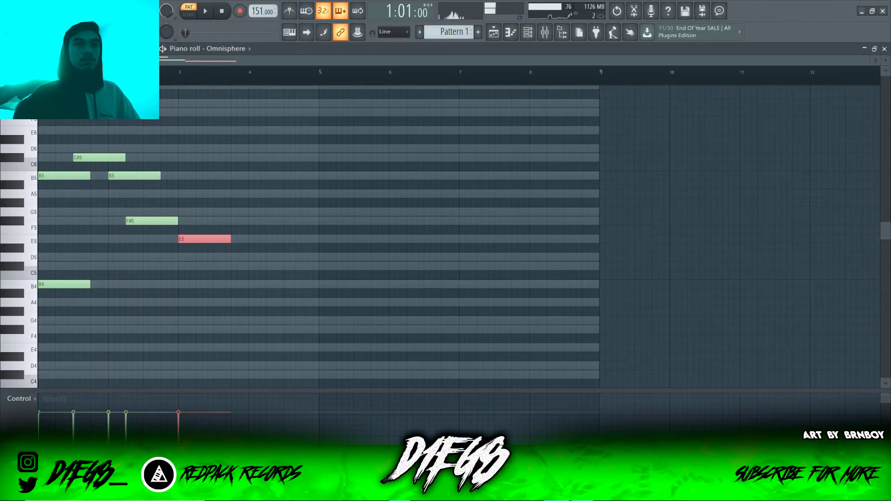
key(space)
click(239, 257)
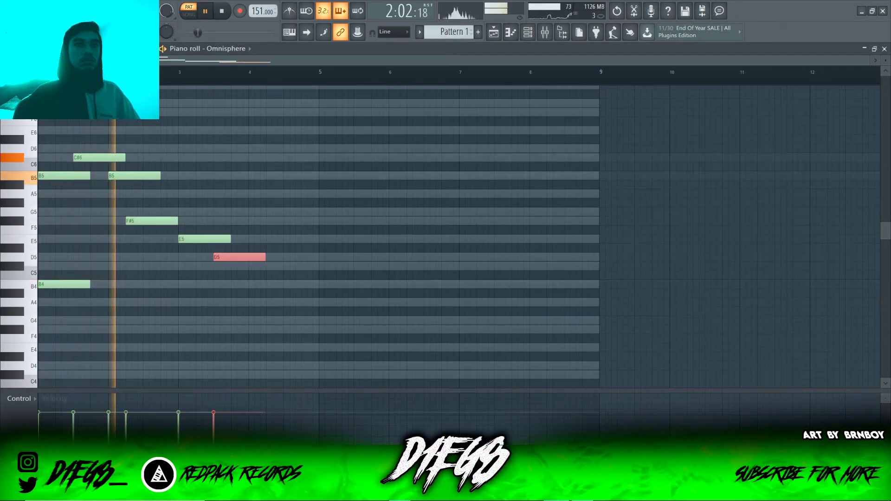
key(space)
click(169, 302)
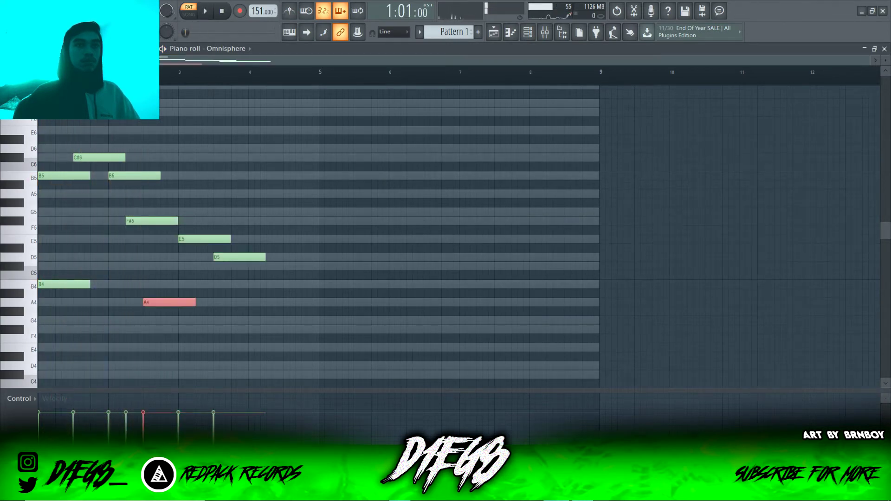
click(187, 284)
Play the pattern and add upper melody notes G5 and A5 in bar 3, followed by B5 and A5 in bar 4
key(space)
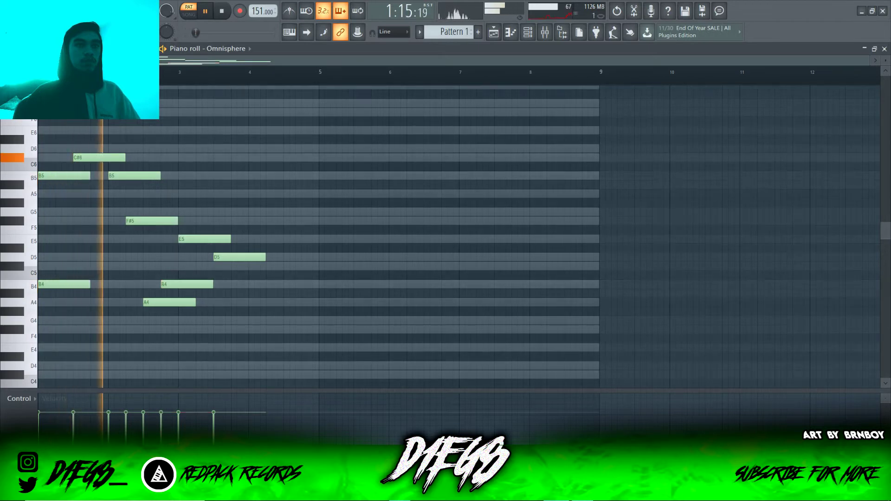
click(204, 212)
click(239, 194)
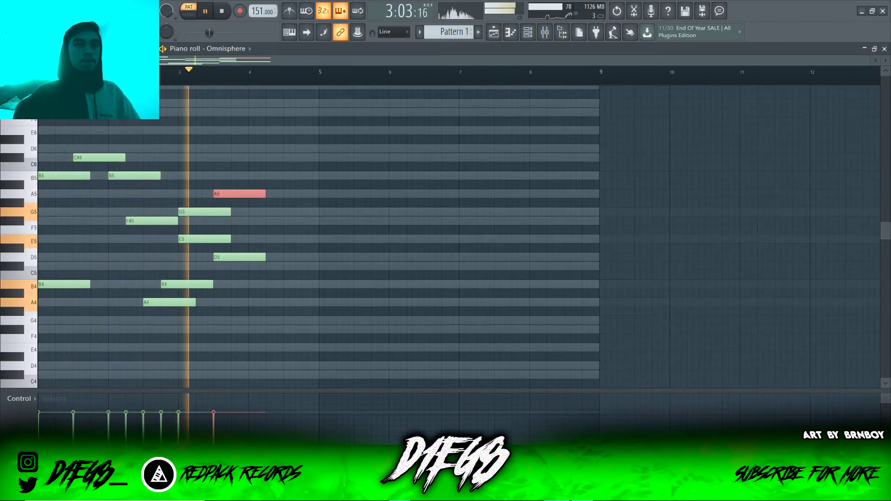
click(274, 175)
key(space)
click(310, 194)
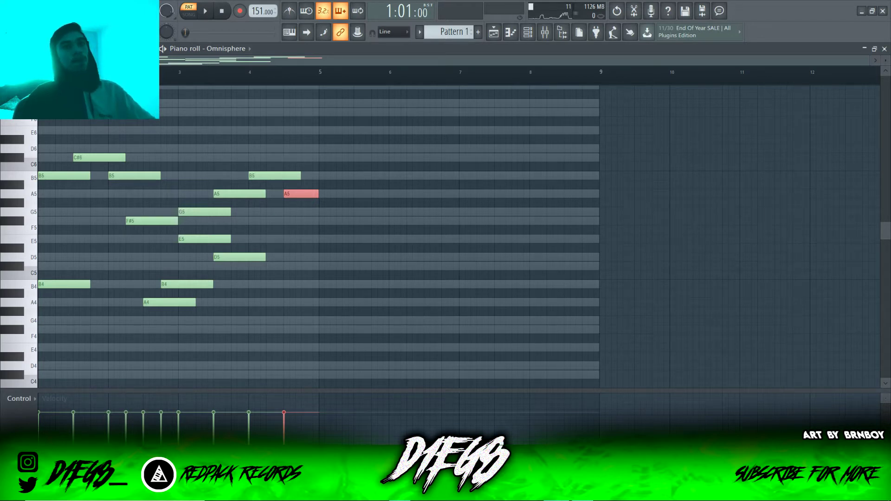
Fill in the lower line with a D5 at the start of bar 2 and A4 and B4 in bar 4
key(space)
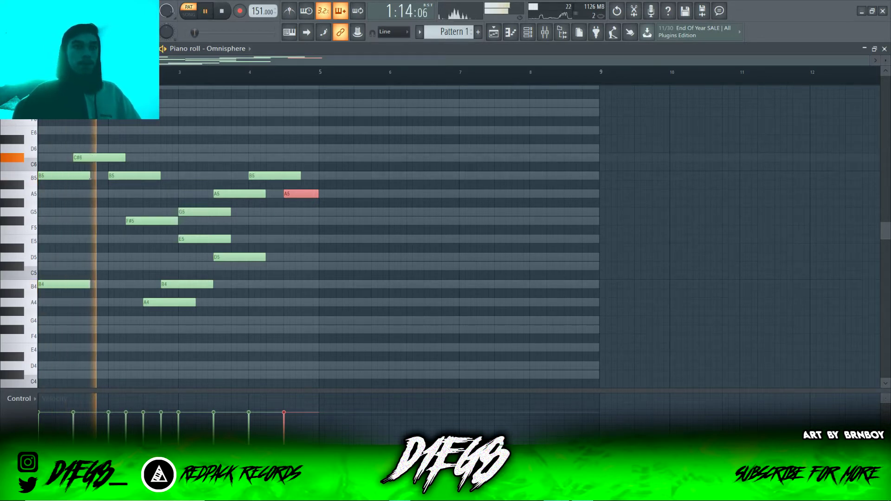
click(117, 257)
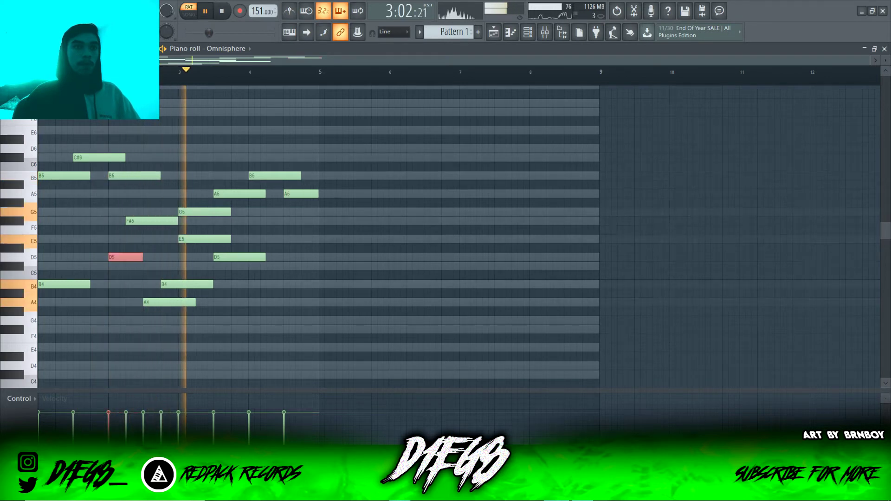
click(257, 302)
click(293, 284)
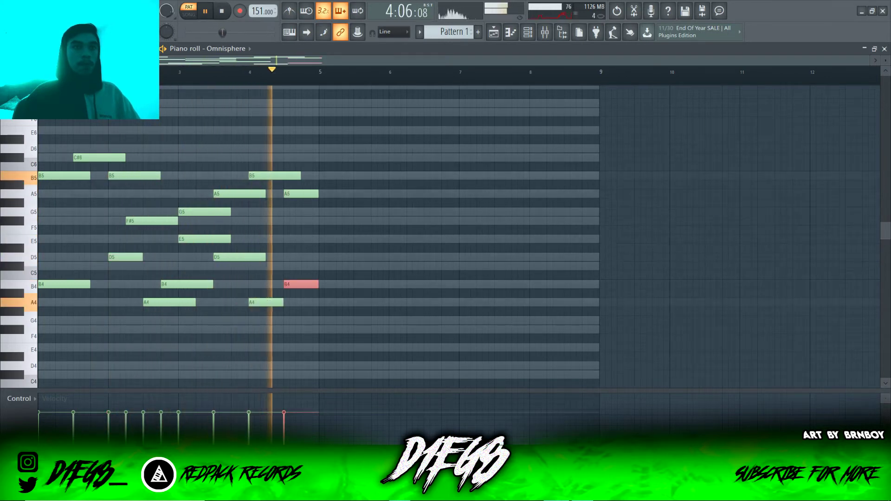
Duplicate all notes of the four-bar melody into bars 5 to 8
scroll(332, 251, up, 1)
key(ctrl+a)
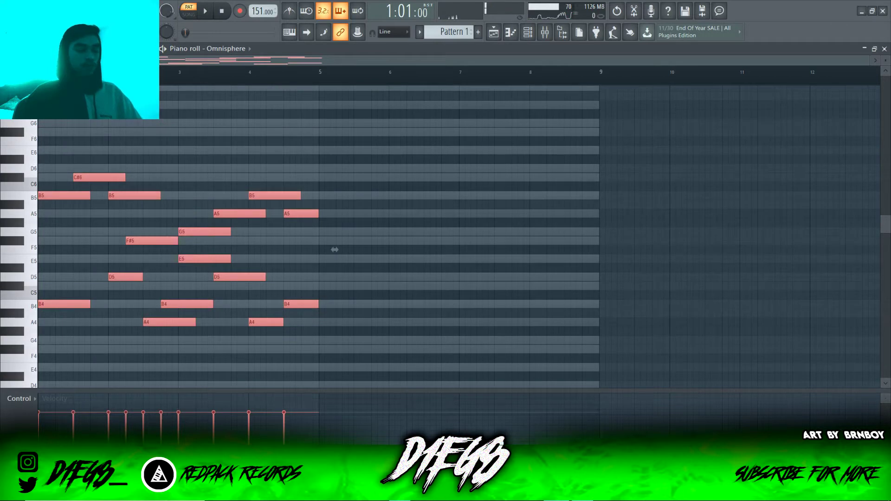
key(ctrl+b)
key(ctrl+d)
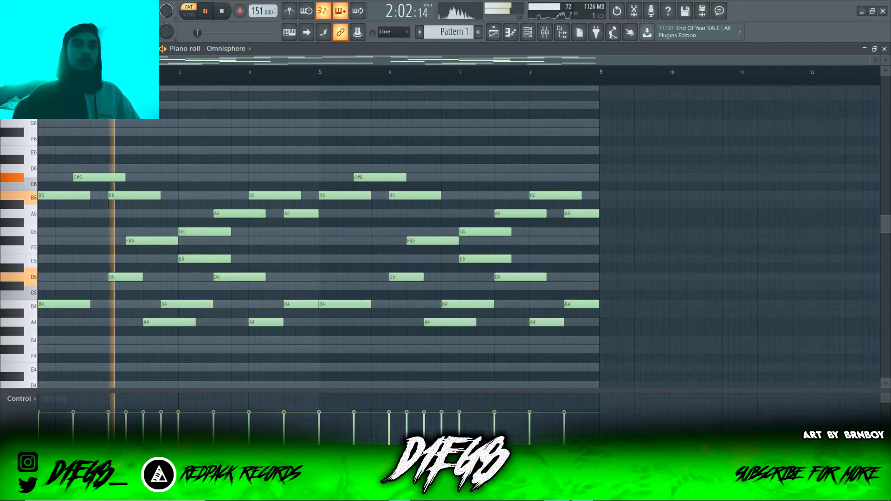
Listen to the eight-bar melody while looking over the mixer, playlist and channel rack
key(F9)
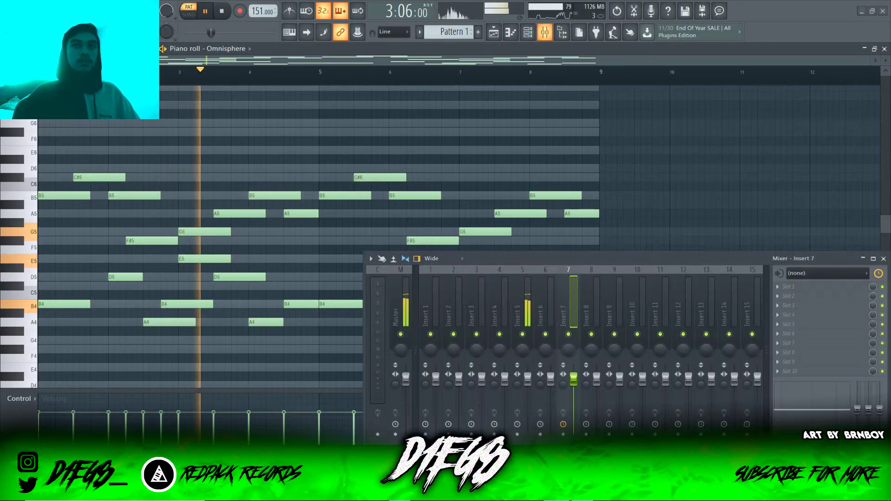
key(F9)
key(F5)
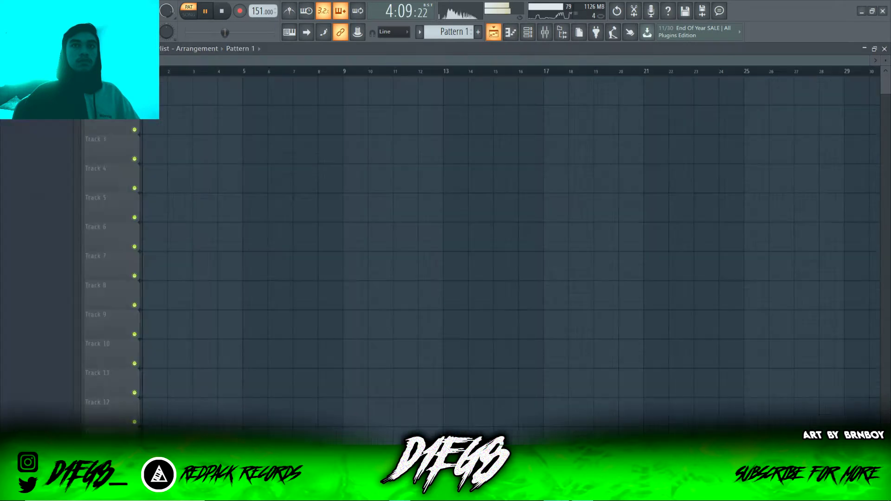
key(F6)
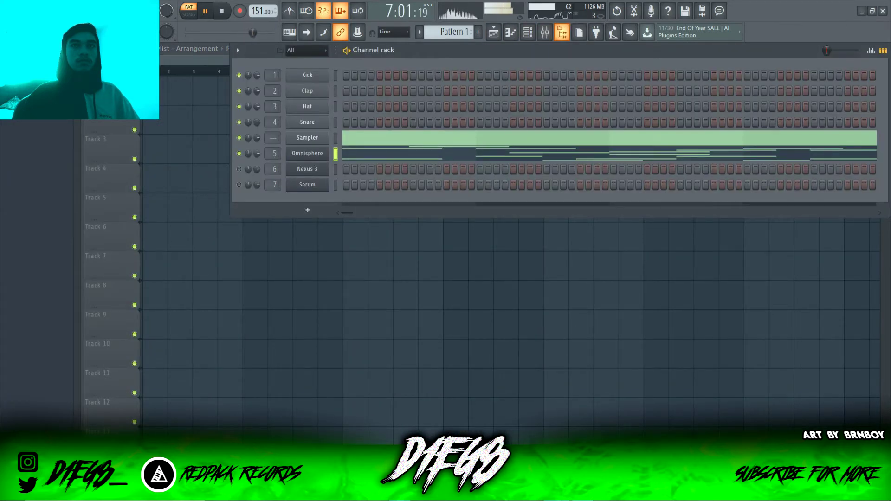
key(alt+F8)
key(alt+F8)
key(F9)
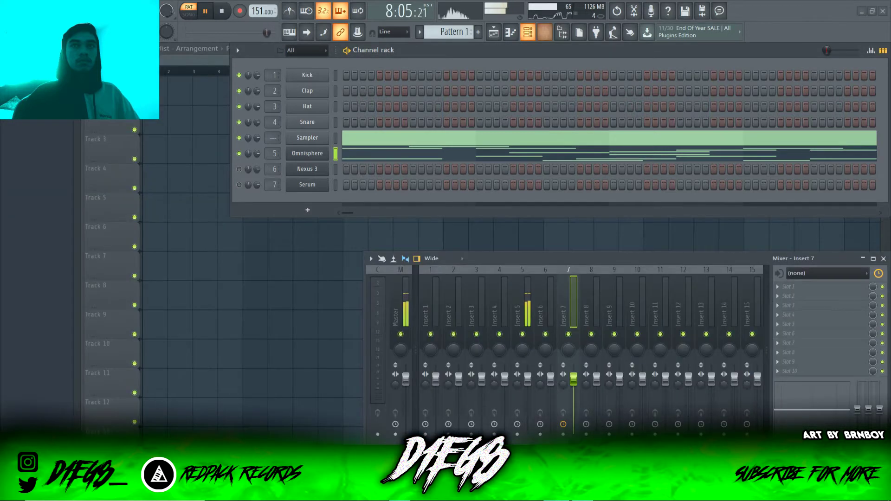
key(F6)
key(F6)
key(F9)
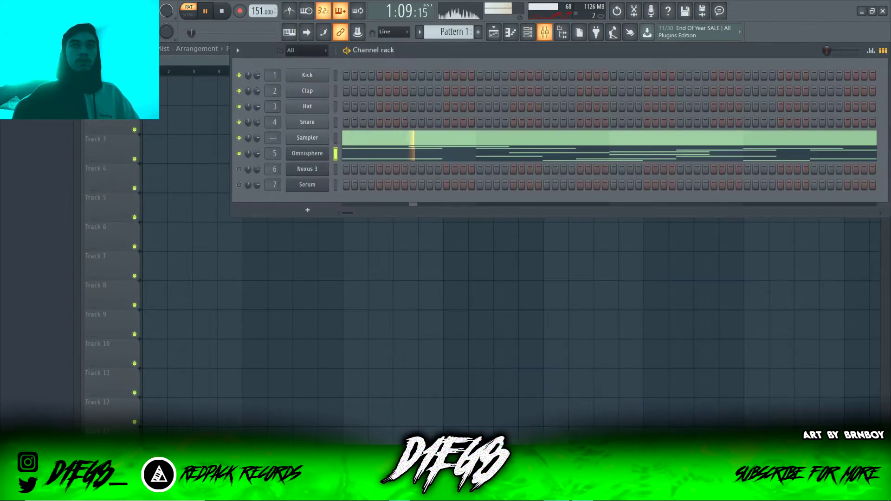
key(F6)
key(F6)
key(space)
Reopen Omnisphere's piano roll, examine the note layout and play the whole melody through
right_click(327, 149)
key(Escape)
right_click(328, 150)
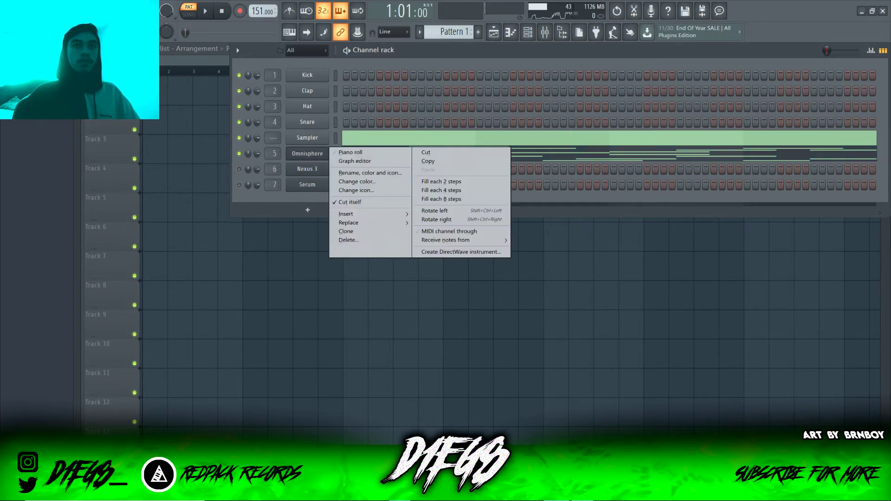
click(351, 152)
scroll(320, 232, down, 3)
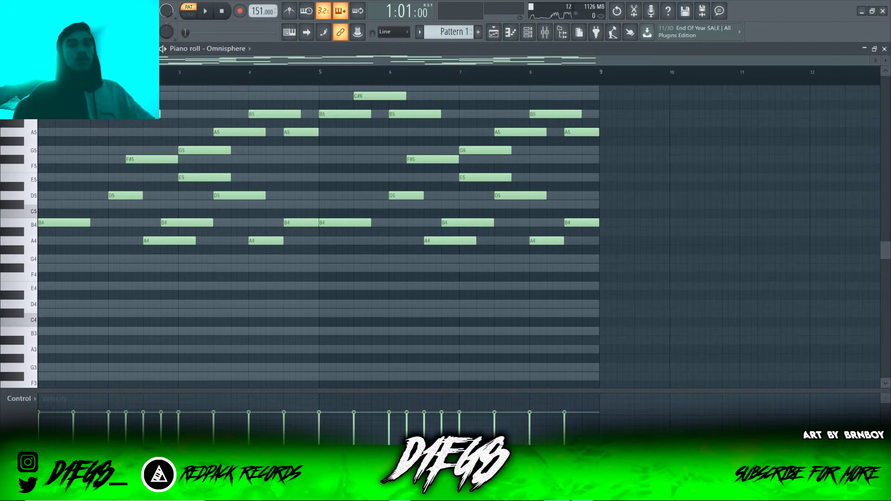
scroll(320, 232, up, 3)
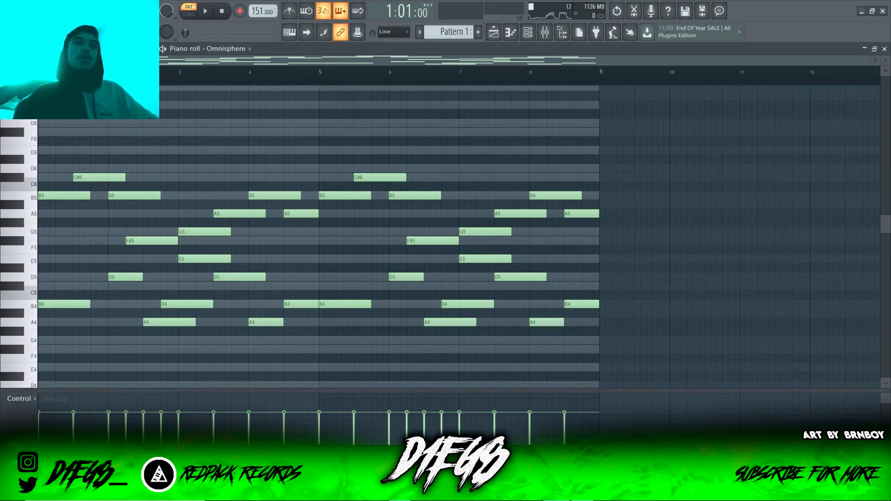
key(space)
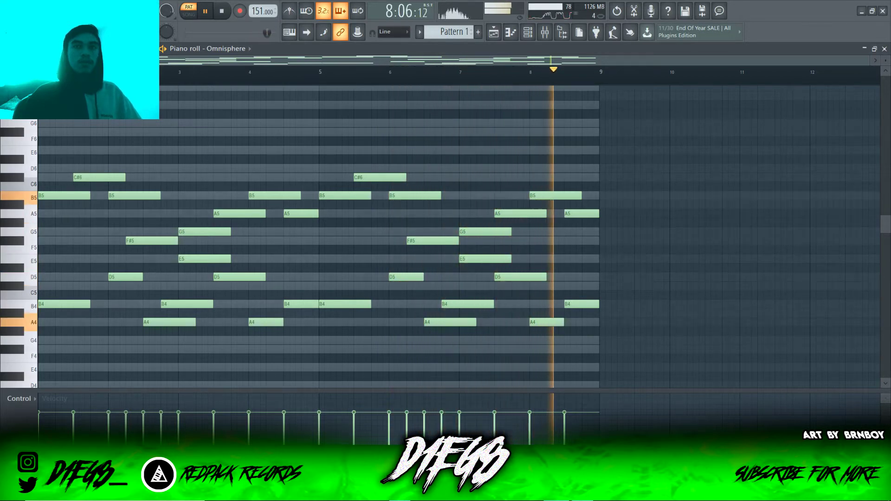
key(space)
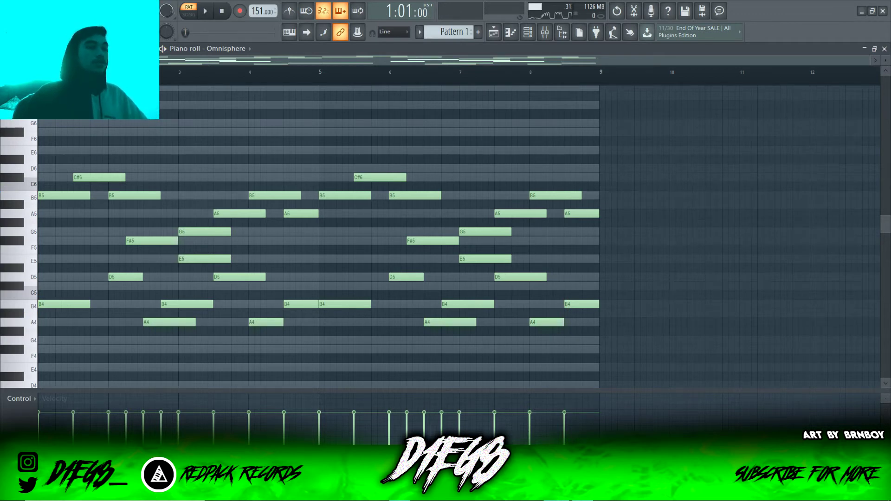
Unmute the Nexus 3 channel in the channel rack and open its empty piano roll
key(F6)
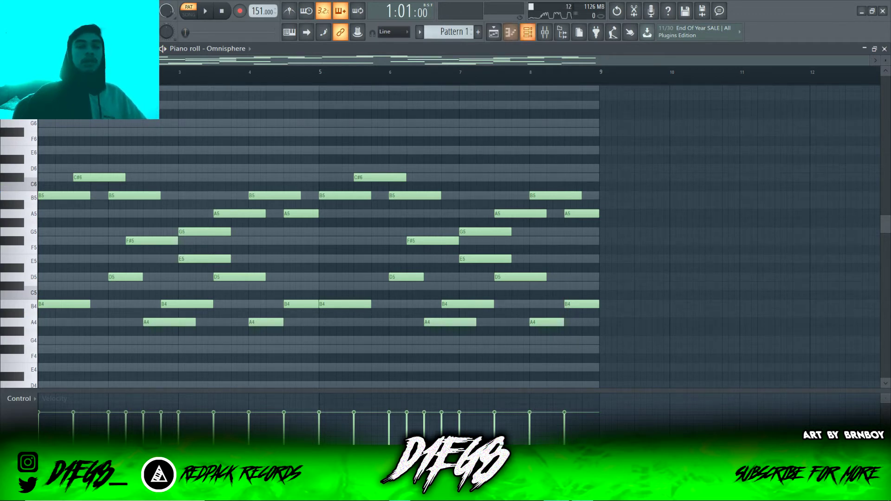
key(F6)
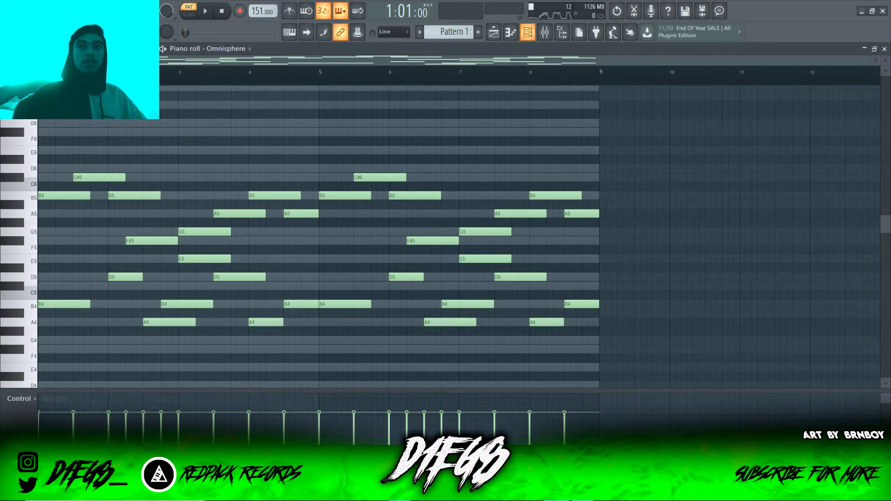
key(F6)
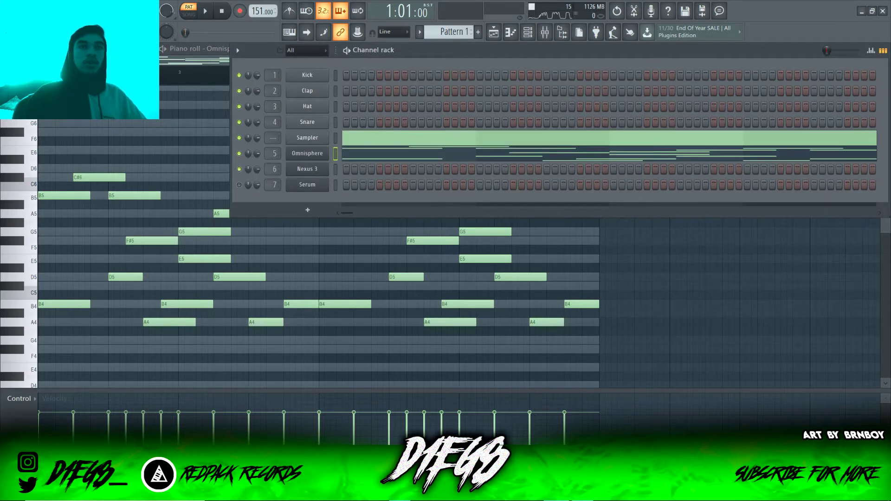
right_click(289, 168)
click(306, 171)
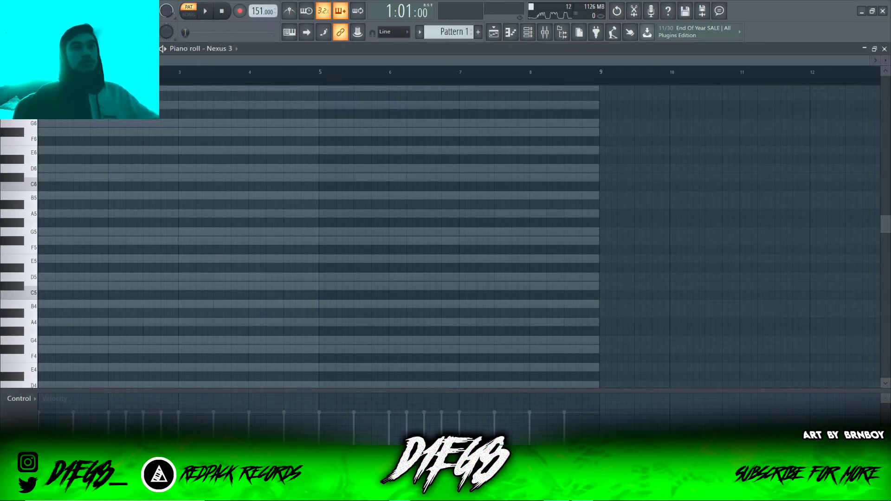
Place a D6 note on the last beat of bar 1 and an F6 note at the start of bar 2 for Nexus 3
key(space)
key(space)
click(99, 168)
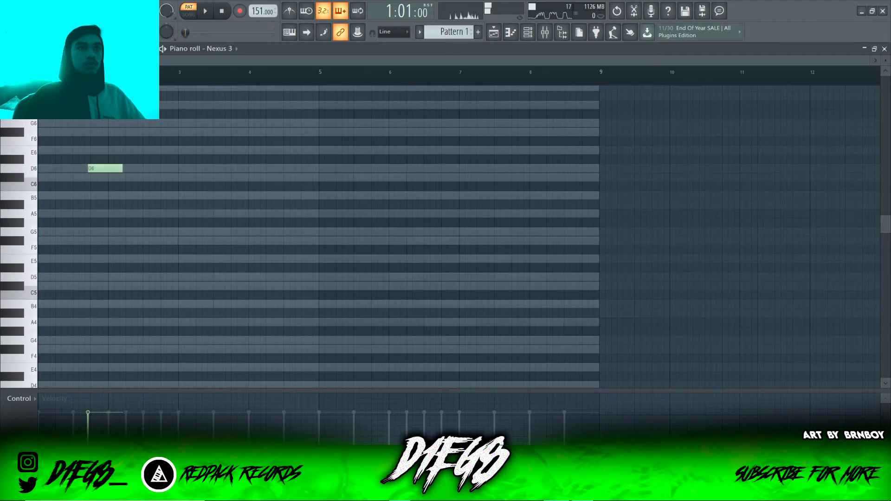
key(ctrl+z)
key(space)
key(space)
scroll(99, 185, up, 3)
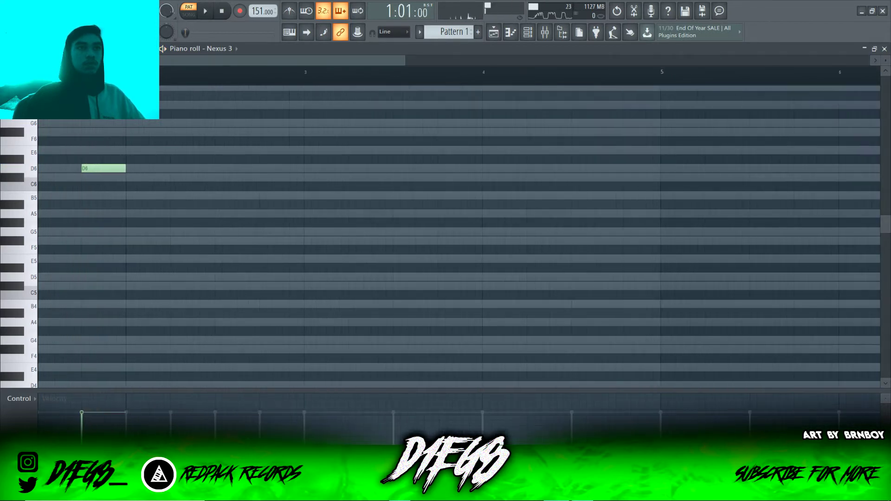
click(130, 123)
drag(139, 123, 139, 132)
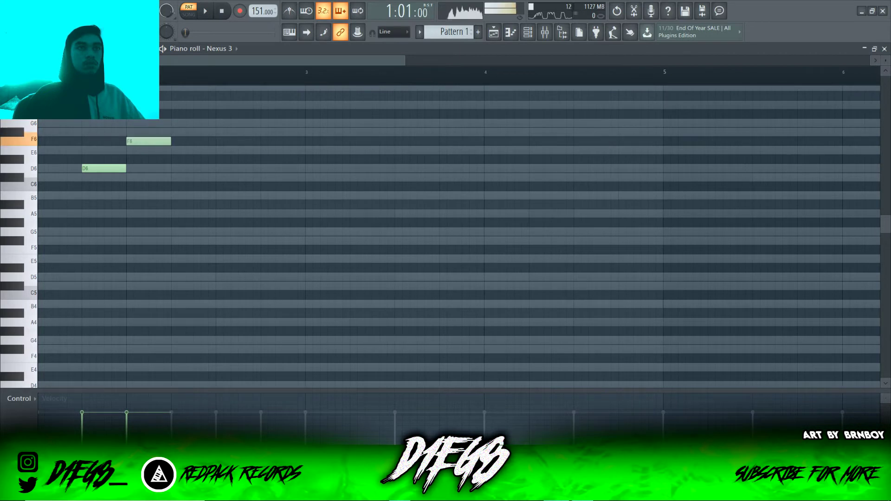
Raise the F6 note to F#6, add overlapping G6 and F#6 notes from beat 2 of bar 2, and play the phrase
click(176, 123)
click(205, 132)
drag(205, 132, 198, 133)
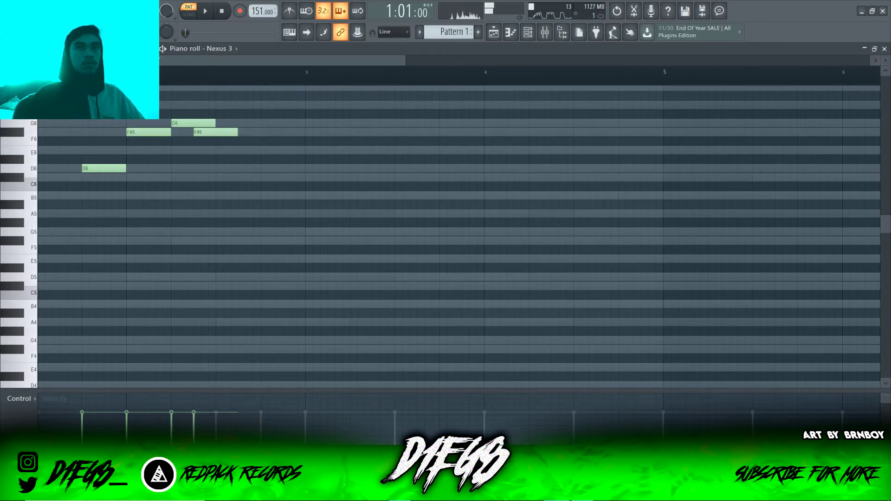
key(space)
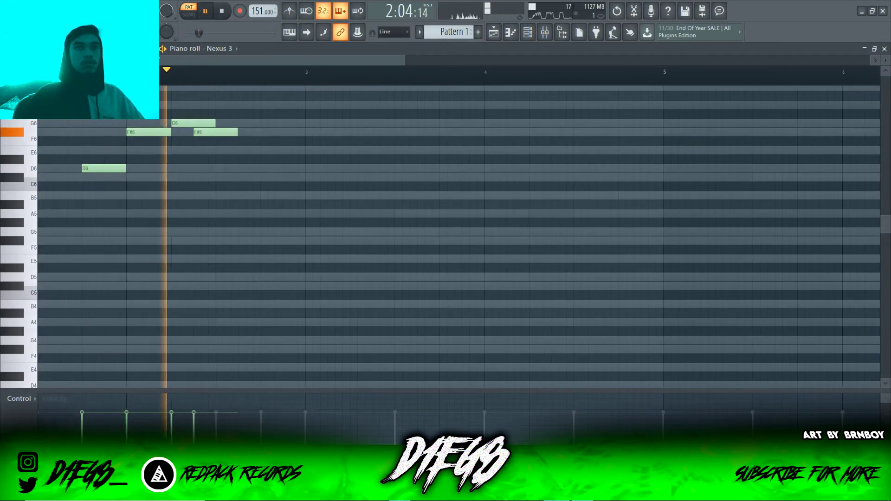
key(space)
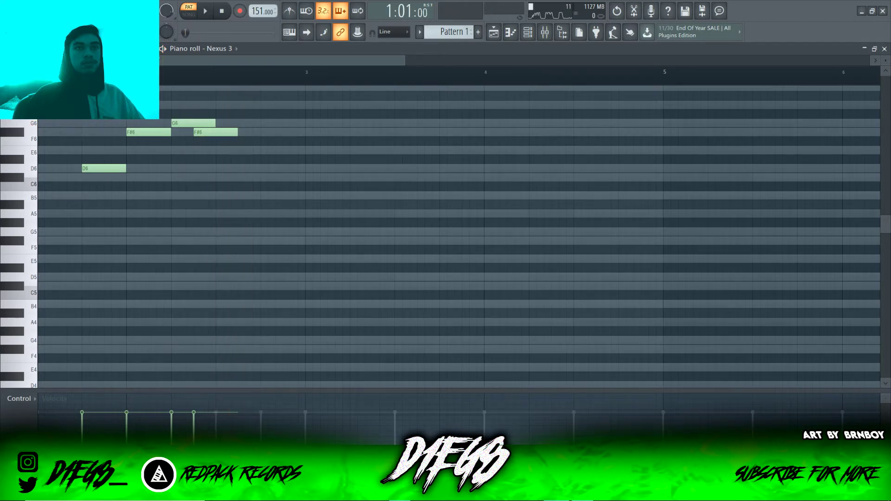
Add overlapping C#6, D6 and B5 notes half a beat apart from the start of bar 3 and audition them
click(311, 178)
click(332, 168)
click(355, 195)
key(space)
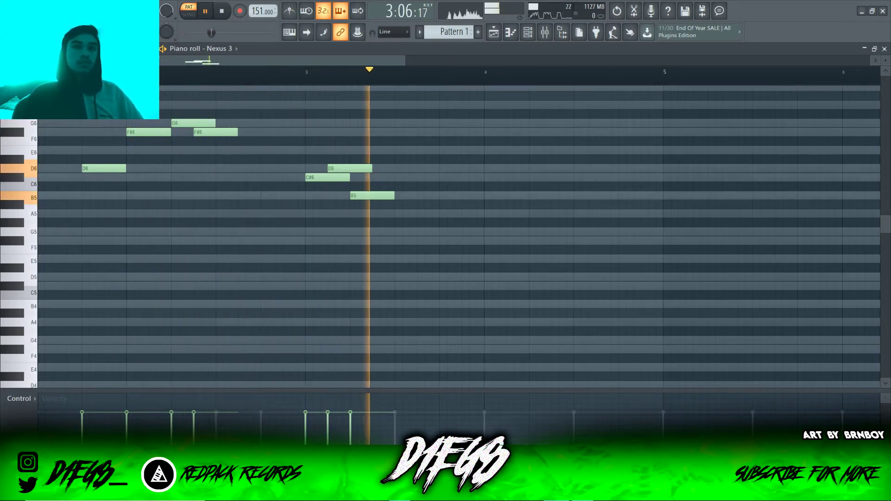
key(space)
Fill bar 4 with B5 on beat 1, D6, E6 and A6 from beat 3, and a short closing G6, and play it back
click(488, 195)
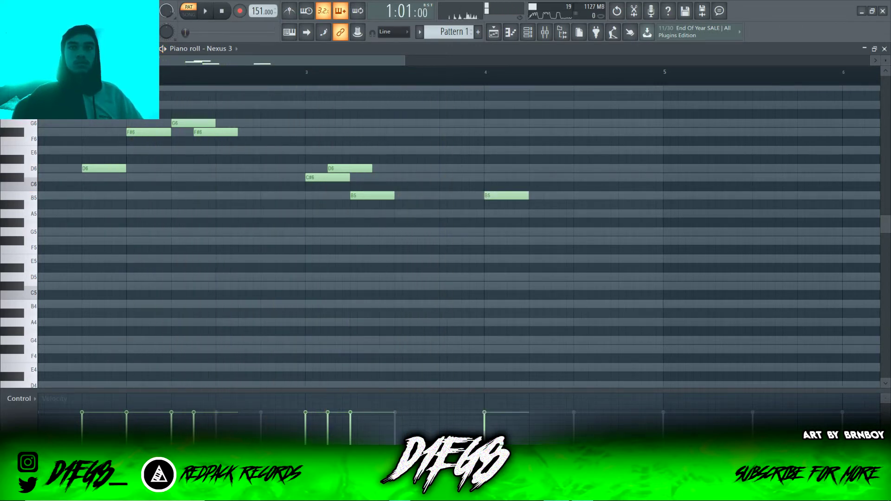
click(578, 168)
click(600, 150)
mouse_move(629, 123)
mouse_down()
mouse_move(638, 95)
mouse_move(638, 123)
mouse_move(645, 123)
mouse_up()
key(space)
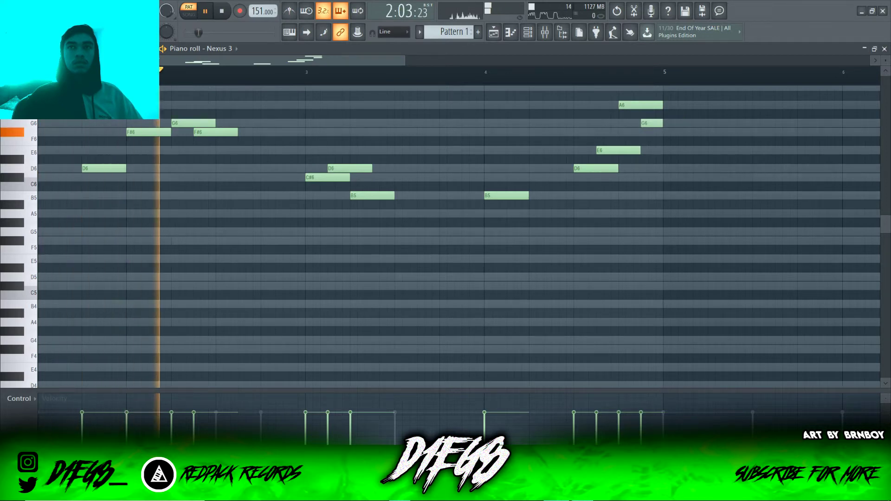
scroll(485, 232, down, 1)
scroll(118, 102, down, 1)
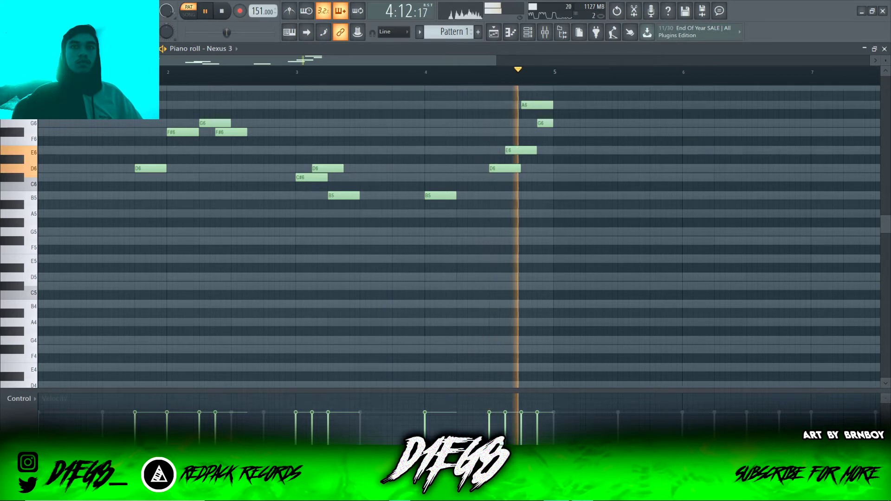
scroll(459, 237, down, 2)
key(space)
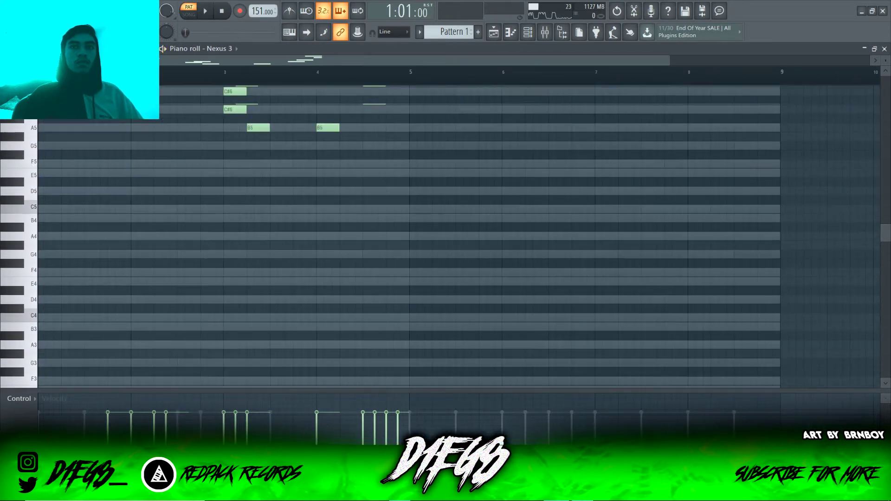
Duplicate the entire four-bar Nexus 3 phrase into bars 5 to 8
key(ctrl+a)
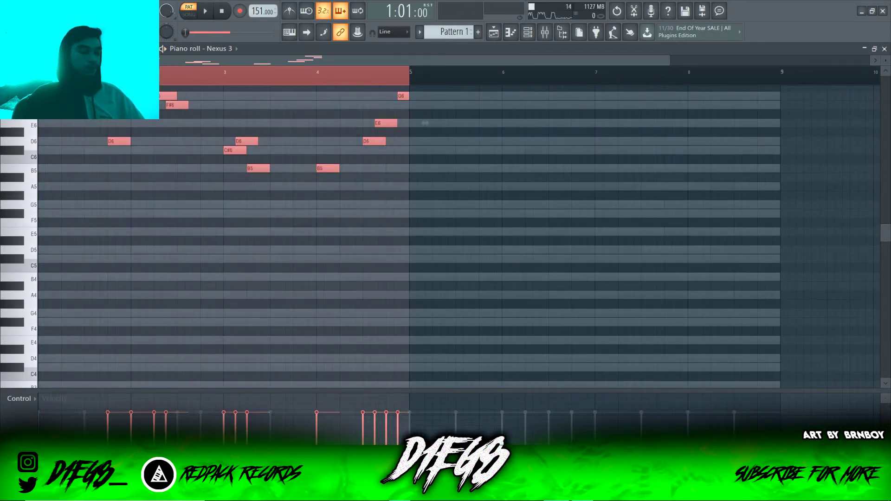
key(ctrl+b)
key(ctrl+d)
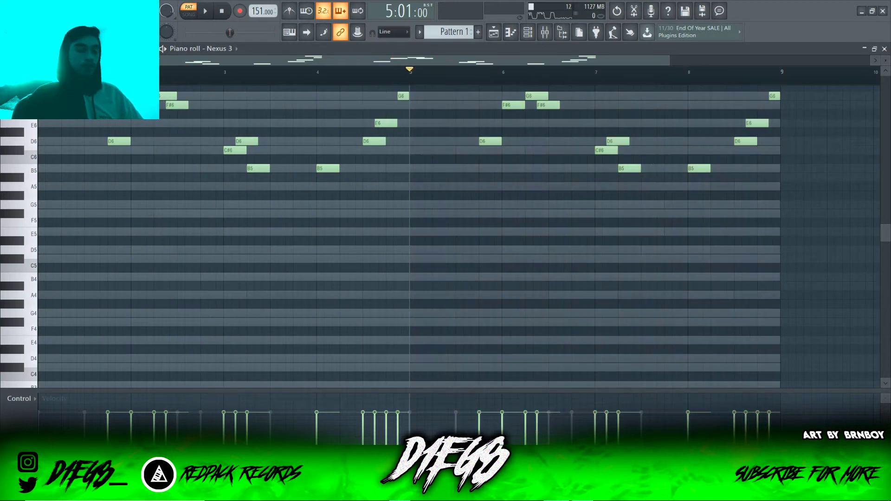
Randomize the velocities of the Nexus 3 notes and listen to the second half of the phrase
key(alt+r)
key(space)
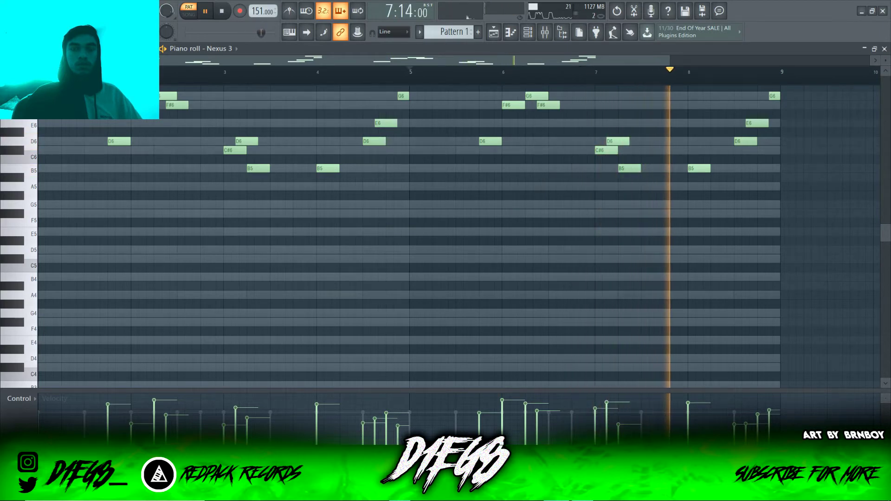
key(space)
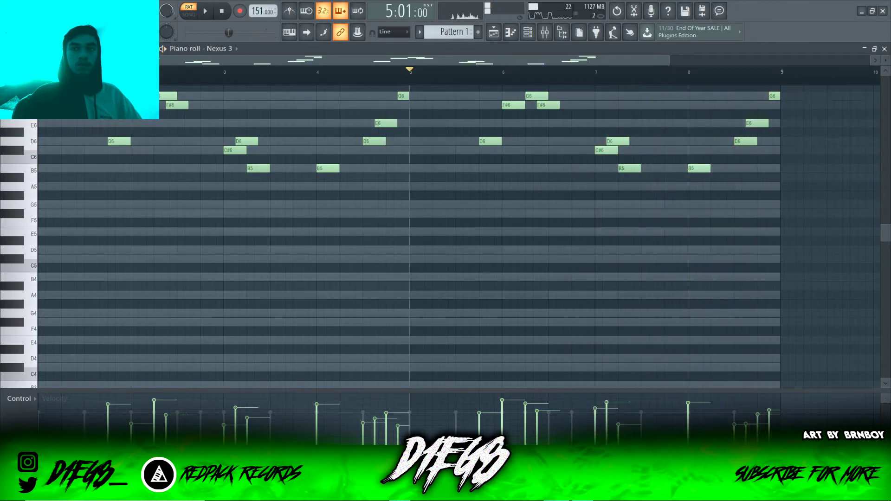
scroll(459, 232, down, 3)
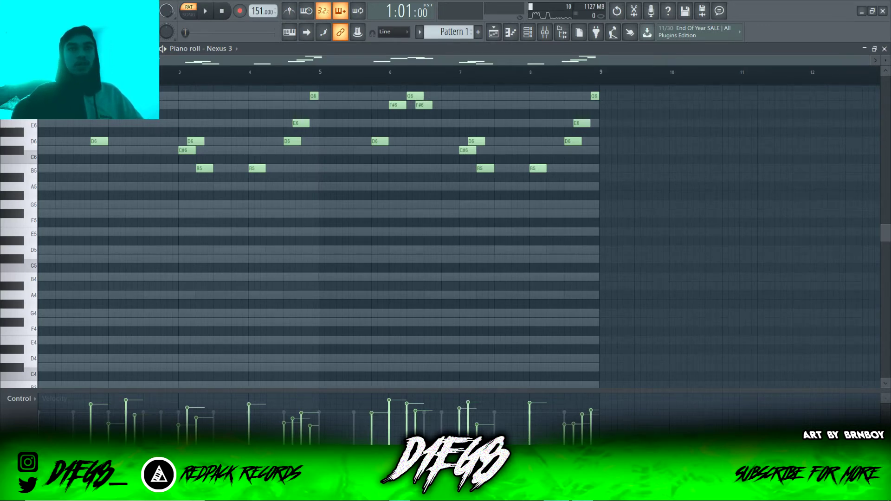
scroll(318, 236, up, 3)
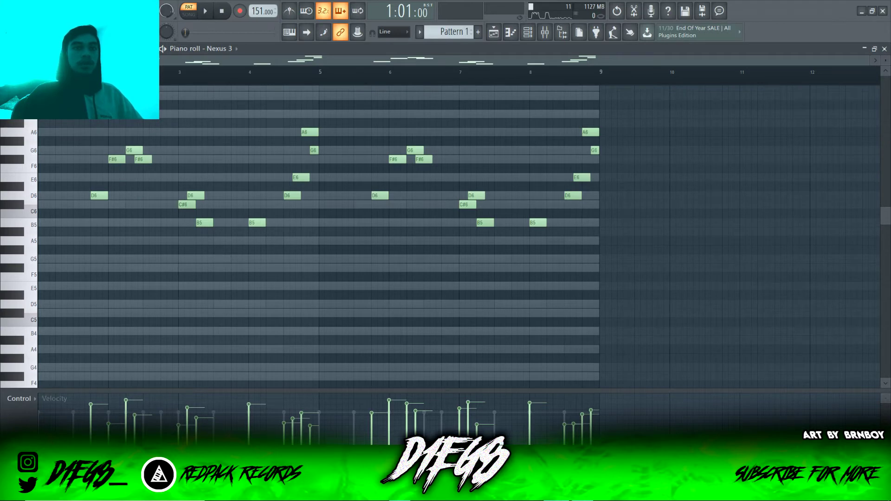
Inspect the note pan values of the Nexus 3 part and return the control lane to note velocity
click(18, 398)
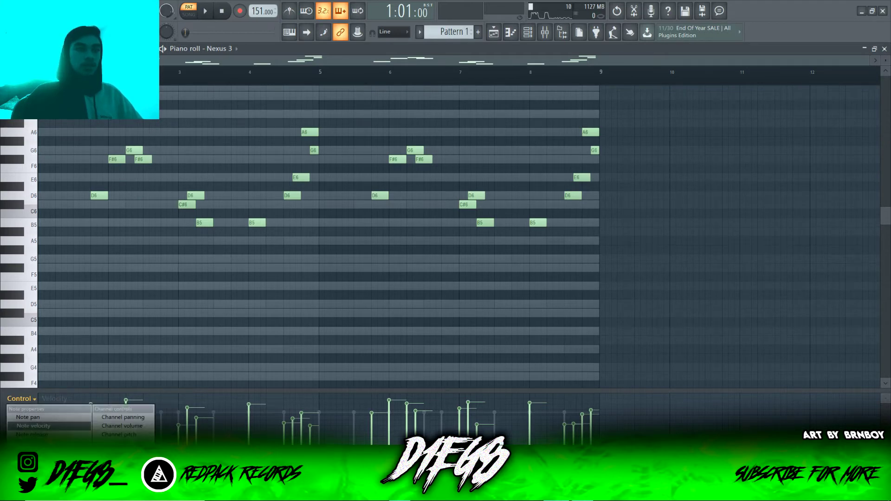
click(28, 417)
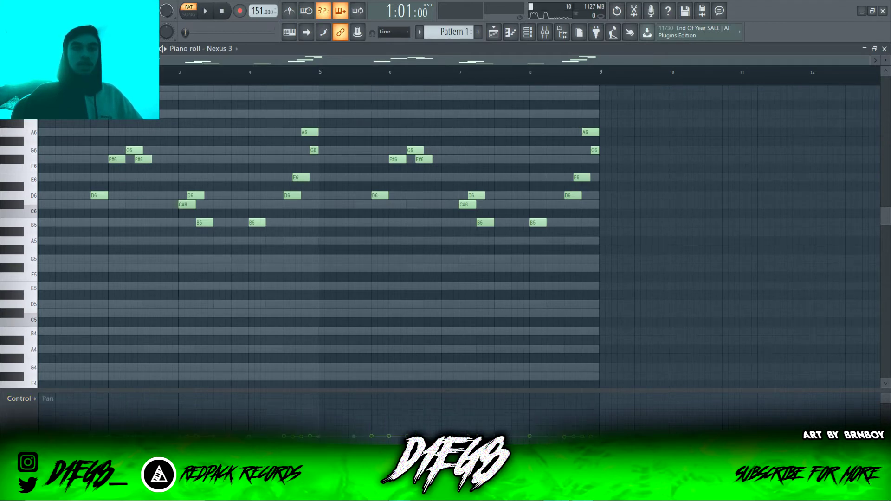
click(18, 398)
click(25, 409)
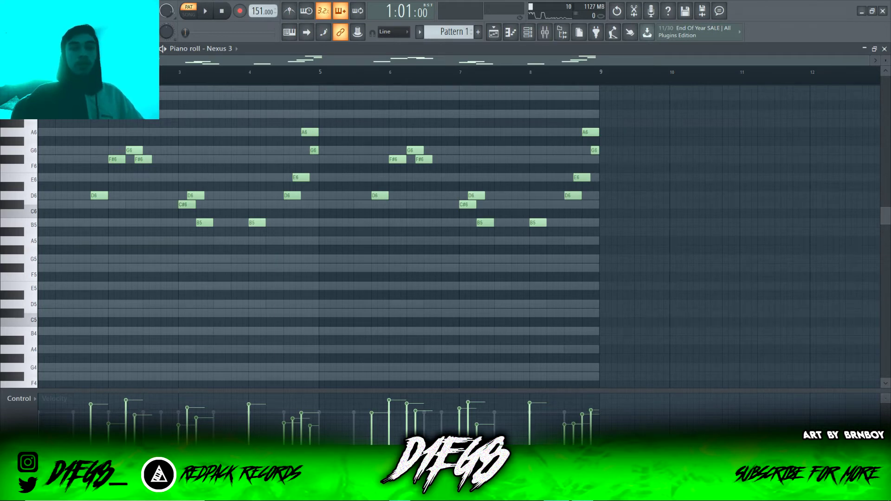
Open the empty piano roll of the Serum channel
key(F9)
key(F9)
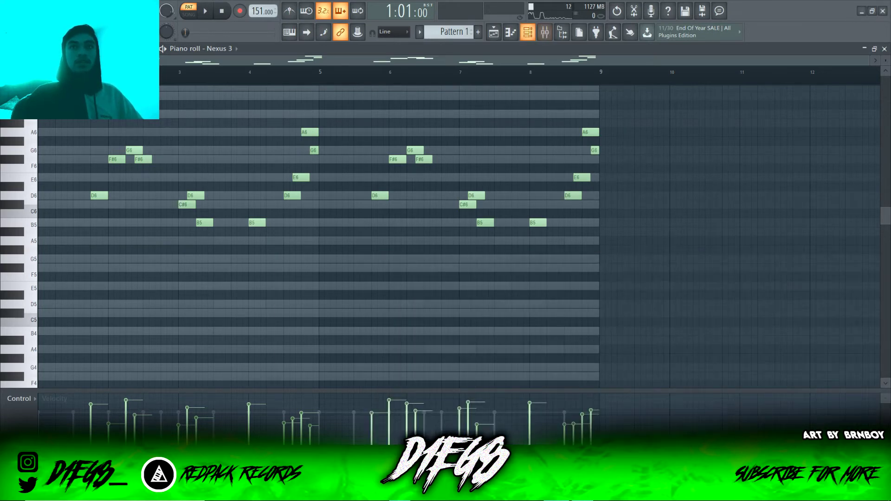
key(F6)
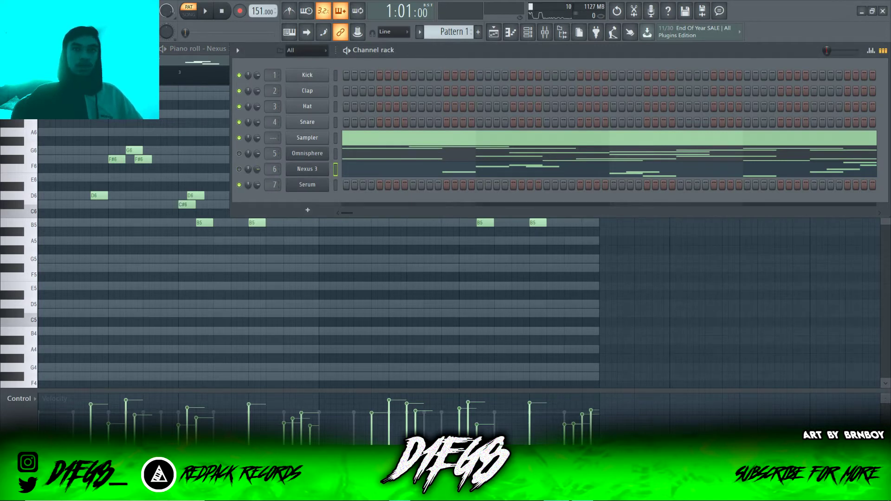
right_click(324, 183)
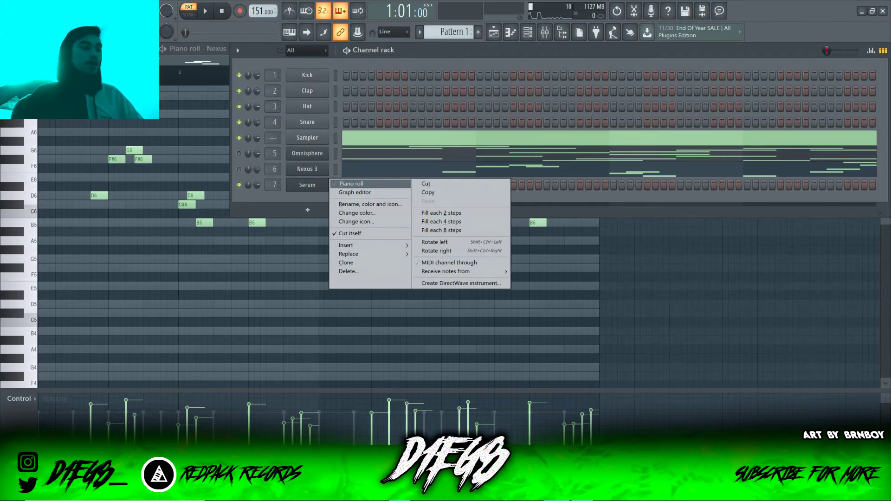
click(351, 184)
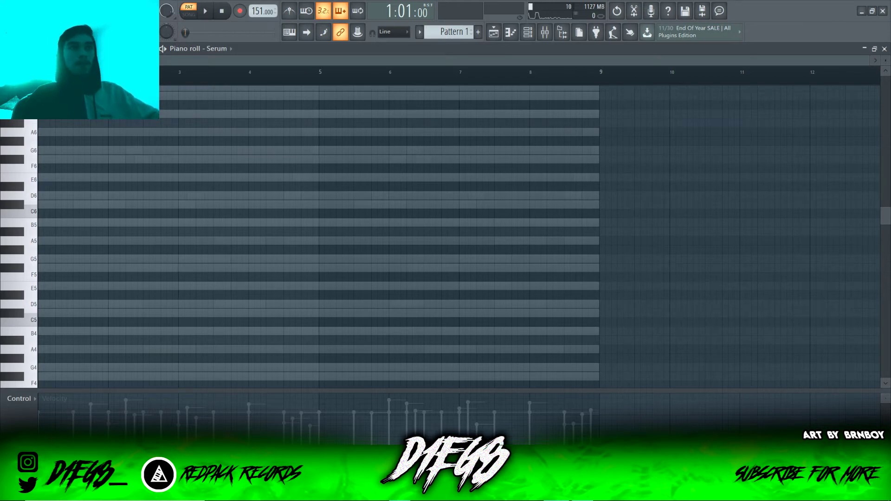
Place one-beat Serum notes in bar 1, B4 on beat 3 and C#5 on beat 4, auditioning them during placement
key(n)
scroll(459, 232, up, 3)
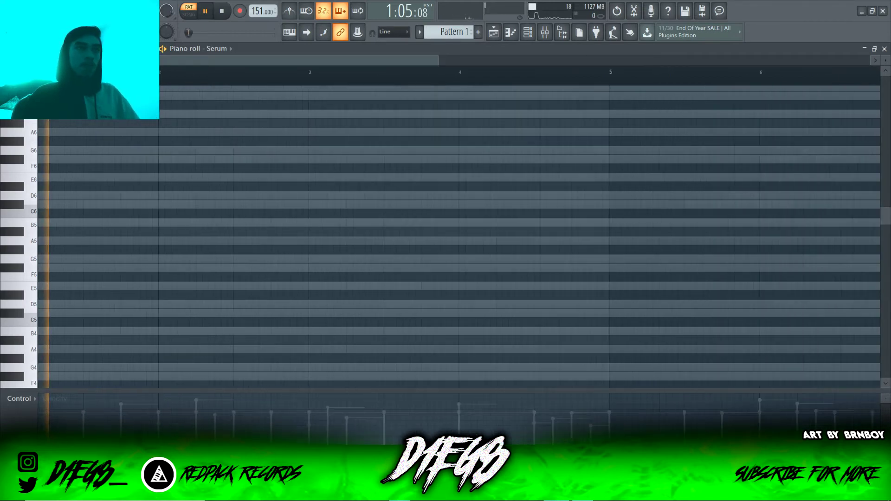
click(118, 286)
key(space)
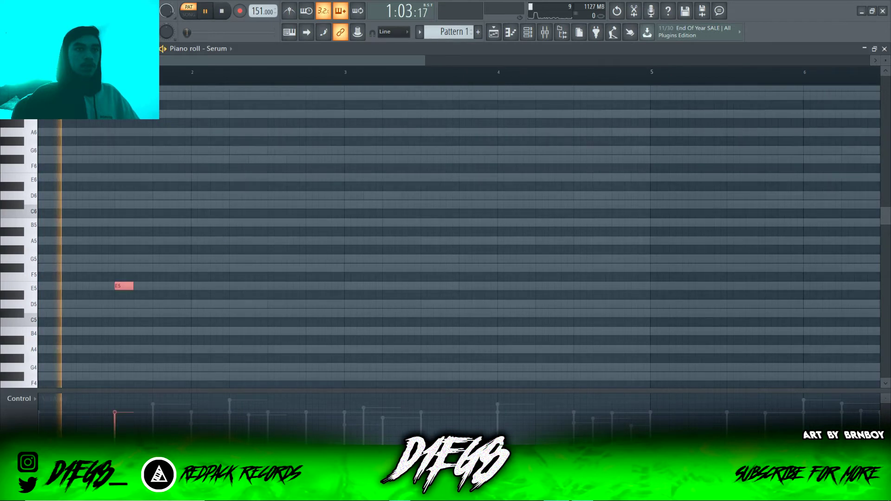
key(space)
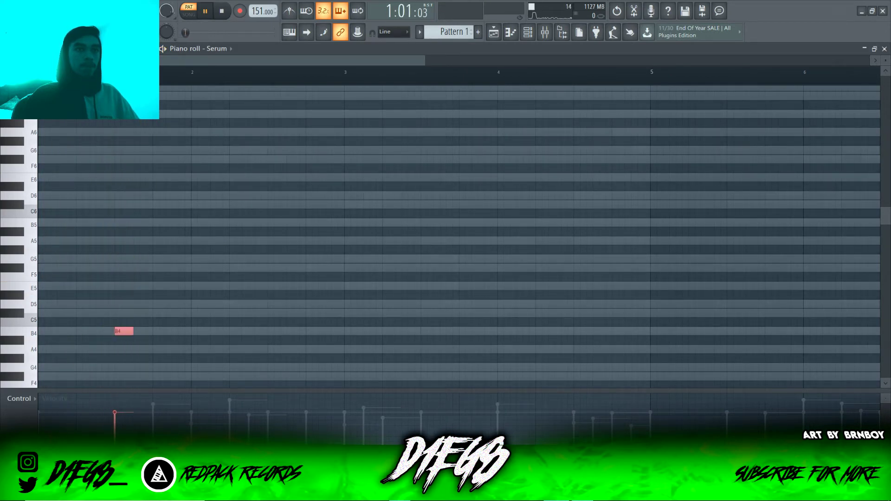
key(space)
drag(133, 331, 180, 331)
key(space)
key(space)
key(ctrl+z)
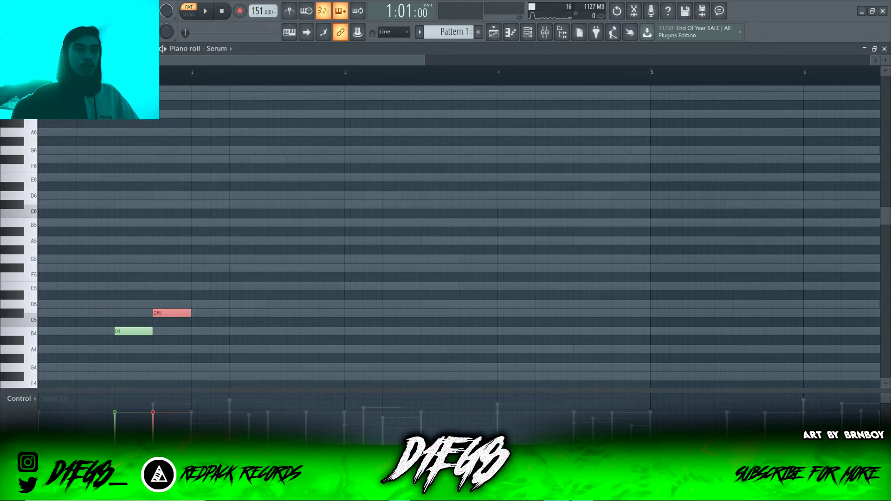
Add E5, C#5 and D5 notes on beats 2, 3 and 4 of bar 2 and play the Serum line
click(324, 304)
drag(279, 313, 287, 312)
key(space)
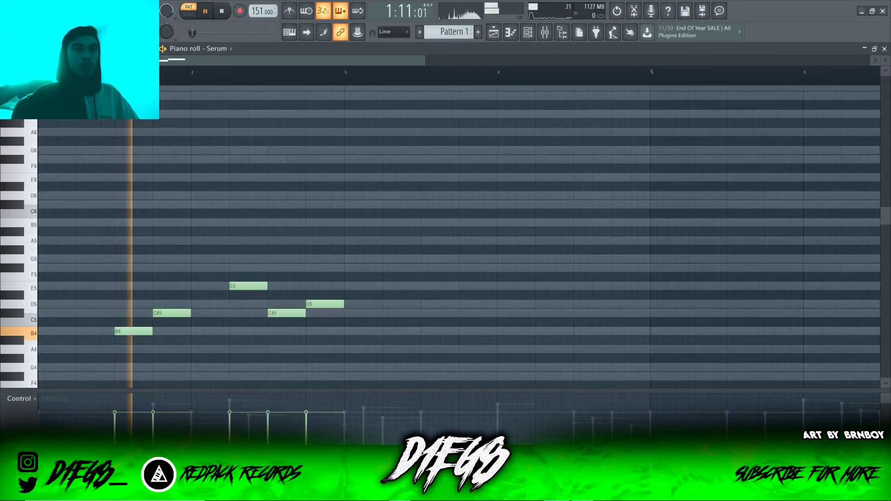
key(space)
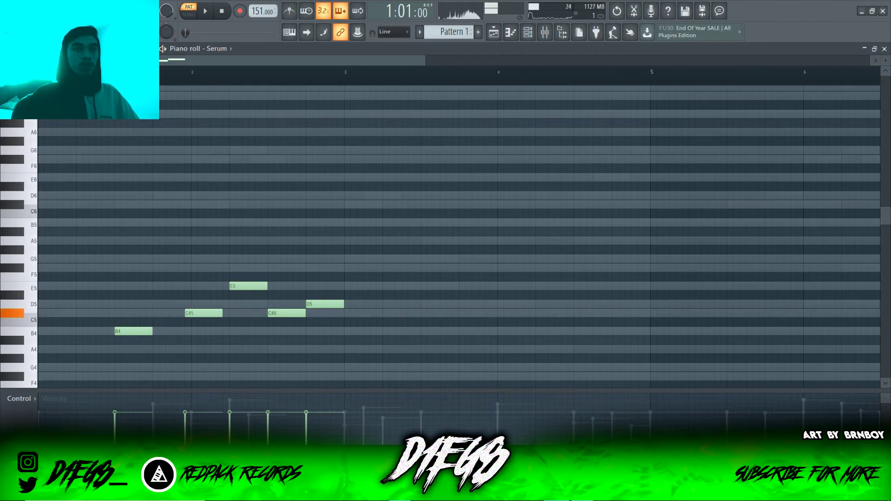
Rework bar 2 to D5 on beat 1 and C#5 on beat 2, deleting the E5 and the C#5 on beat 3
right_click(248, 286)
key(space)
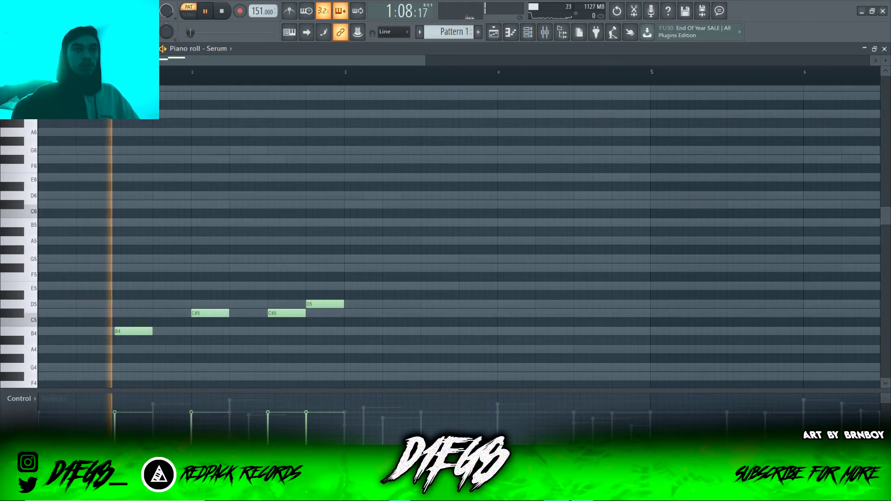
drag(209, 313, 209, 304)
click(248, 313)
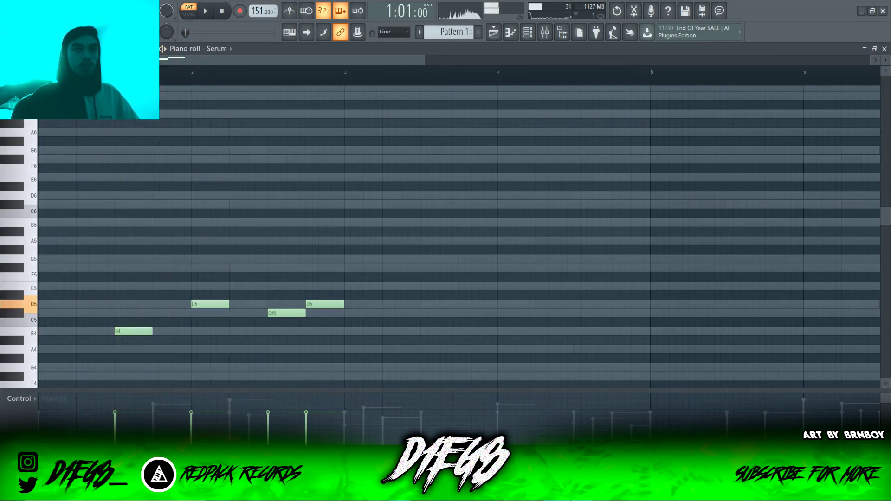
right_click(286, 313)
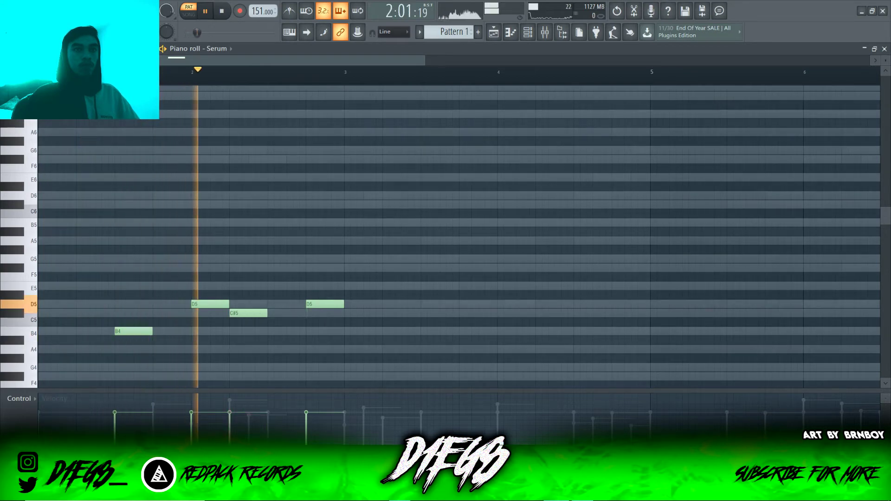
key(space)
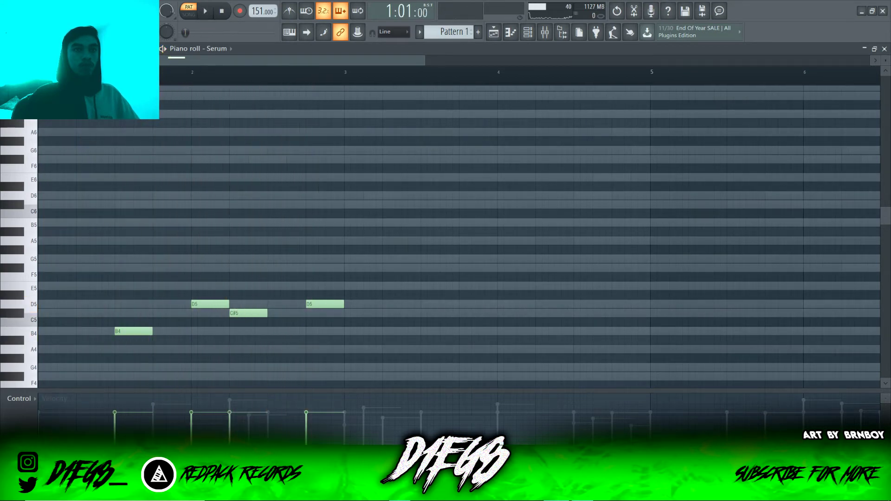
Add a quick overlapping G5, F#5, E5 run at the start of bar 3 in the Serum part
click(368, 267)
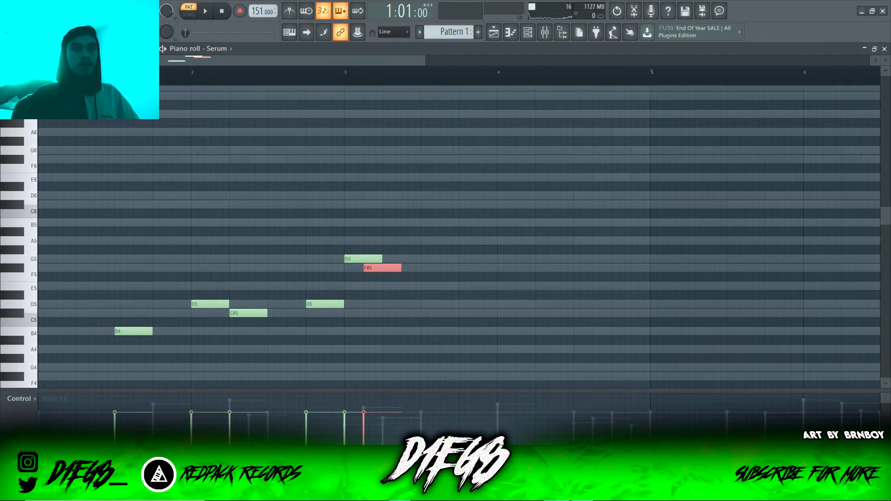
click(373, 286)
key(space)
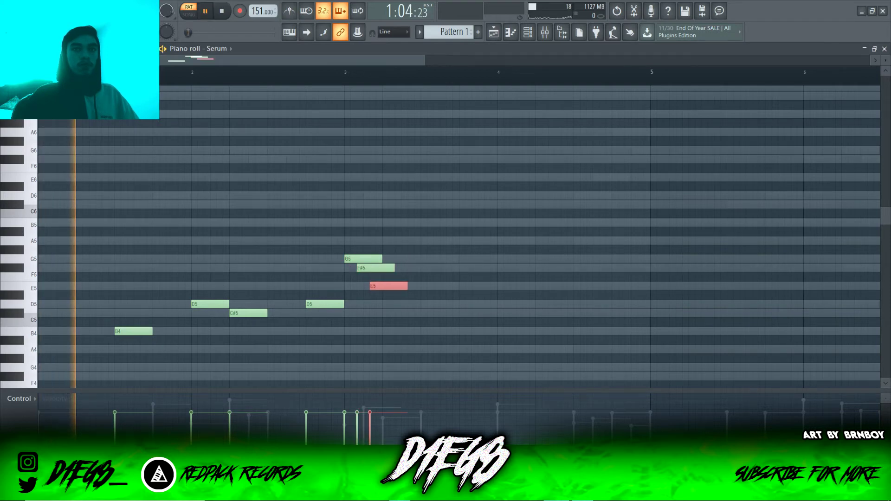
Add D5 on beat 3 and G5 on beat 4 of bar 3, plus F#5 at the start of bar 4, and play them
click(425, 303)
click(463, 258)
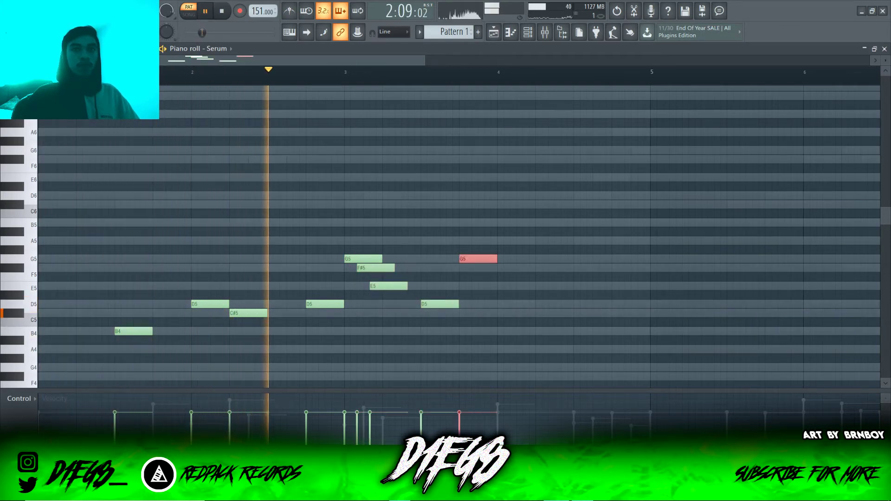
key(space)
click(501, 268)
key(space)
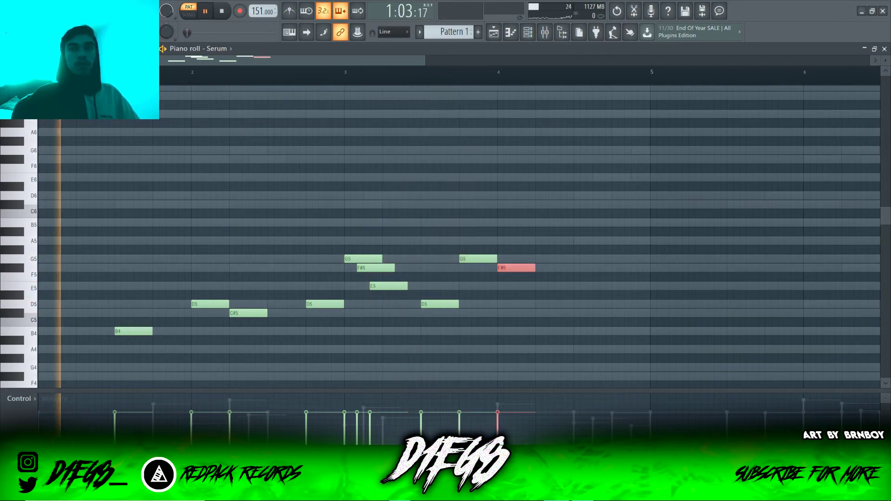
Add an E5 note on beat 4 of bar 4, delete the D5 on beat 3 of bar 3, and replay the line
click(616, 285)
key(Page_Down)
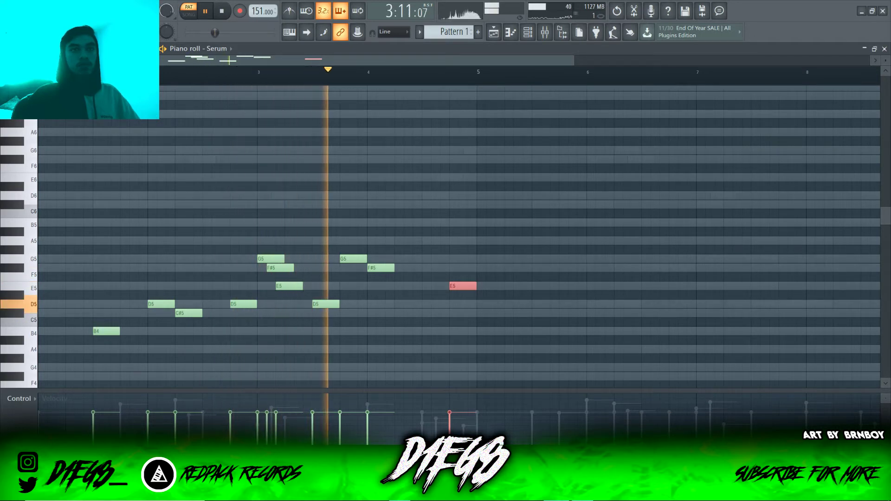
right_click(326, 304)
key(space)
key(space)
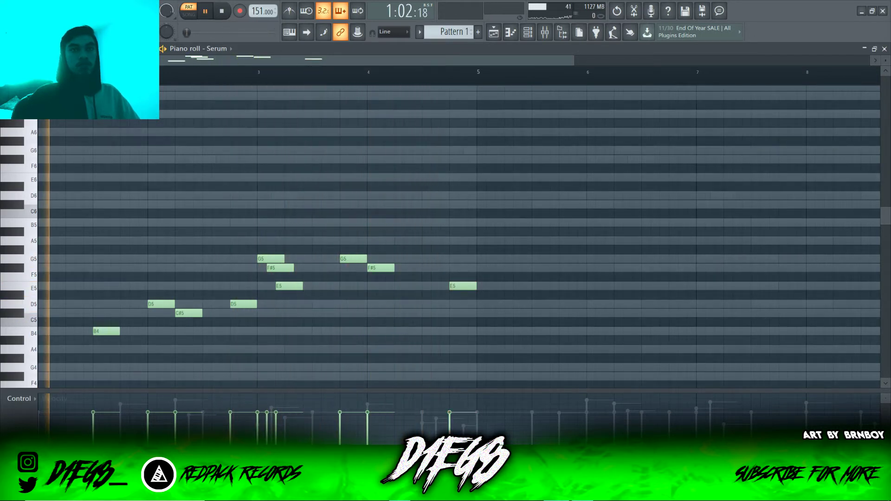
Add G5 on beat 2 of bar 4, raise the E5 on beat 4 to B5, and play the Serum line
click(407, 258)
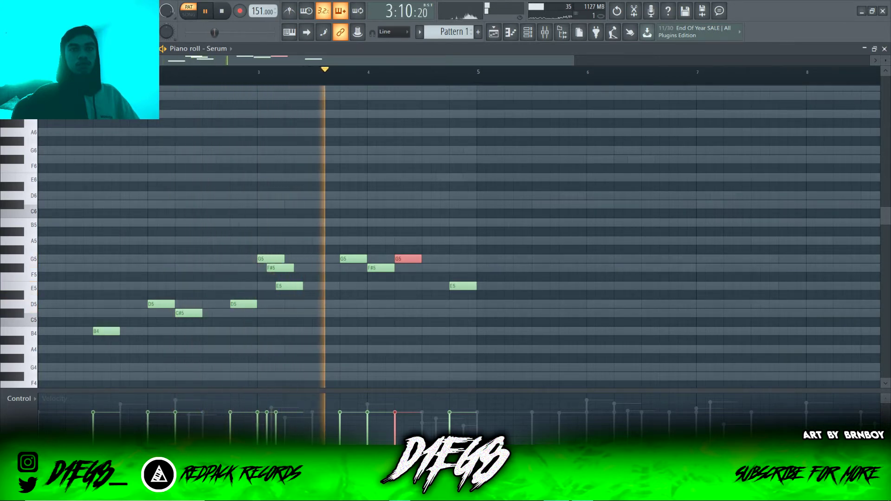
key(space)
drag(463, 286, 458, 223)
key(ctrl+a)
key(space)
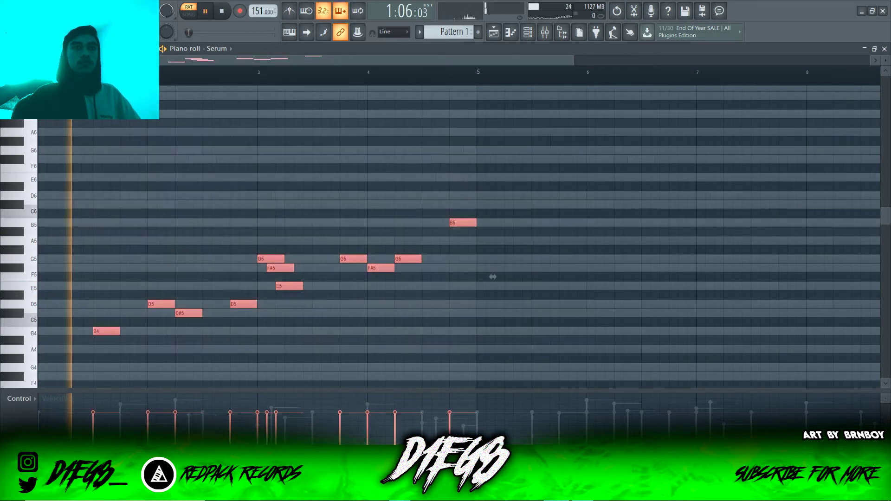
scroll(334, 277, down, 2)
key(space)
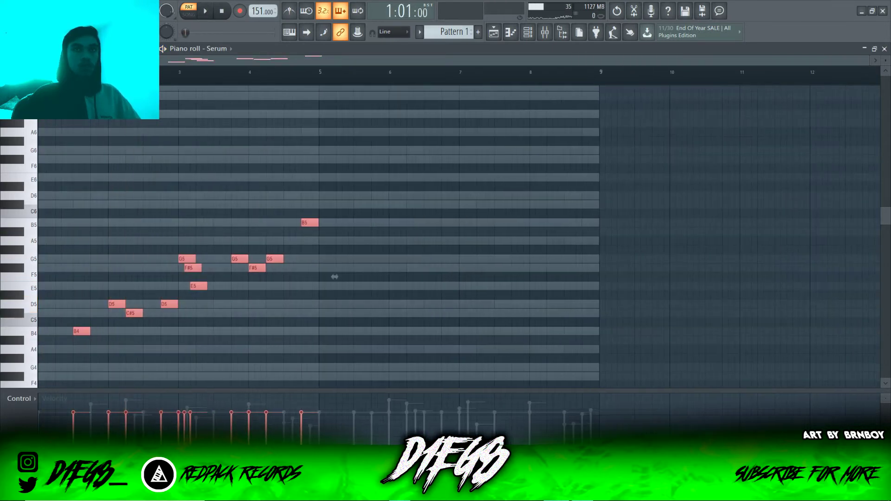
key(ctrl+a)
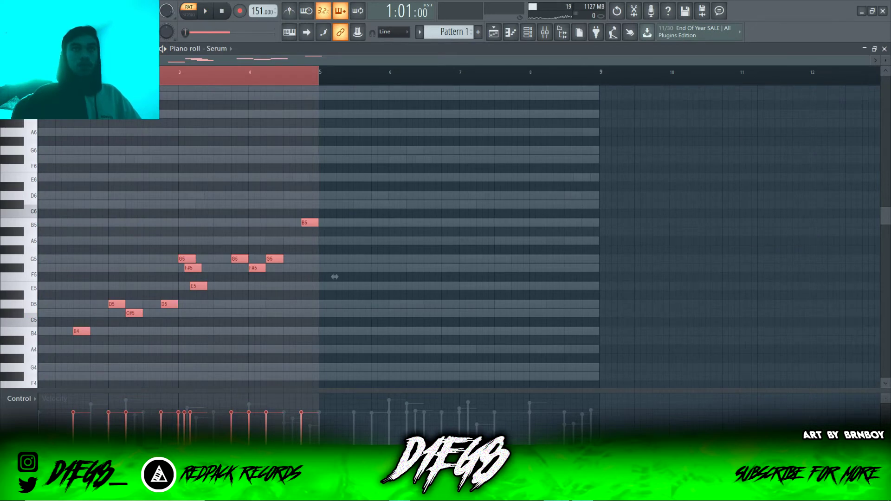
click(284, 74)
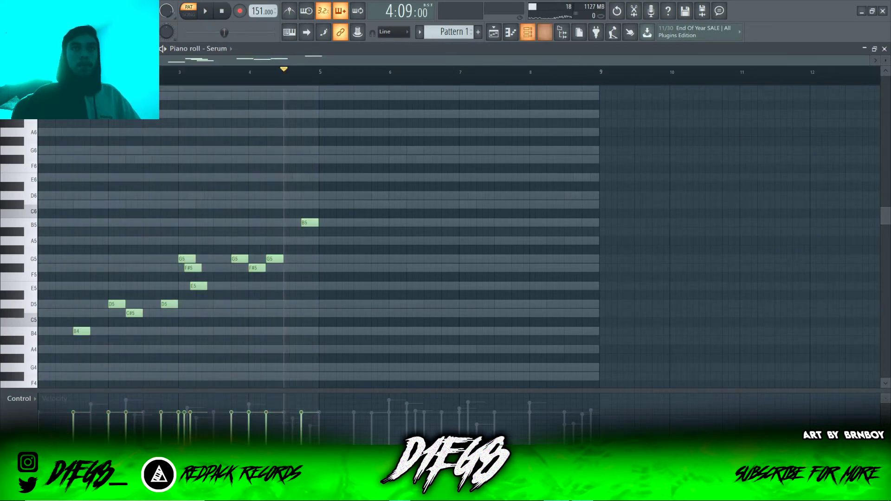
key(F9)
key(F6)
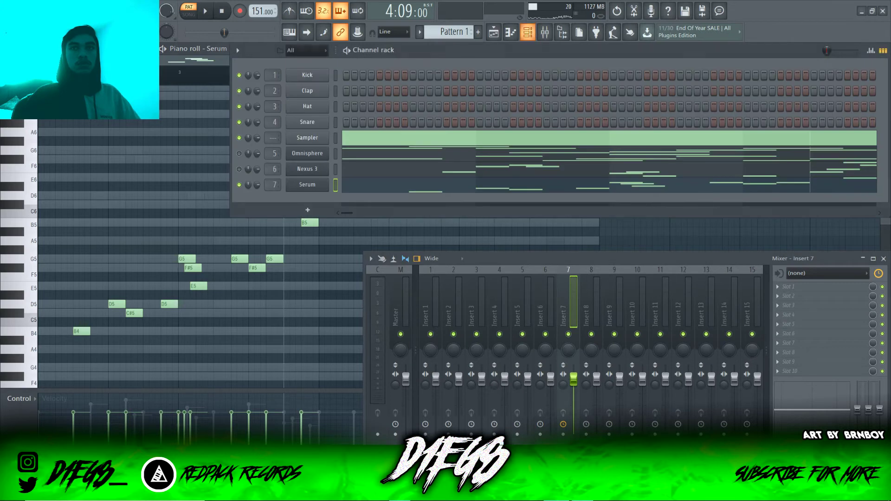
key(F6)
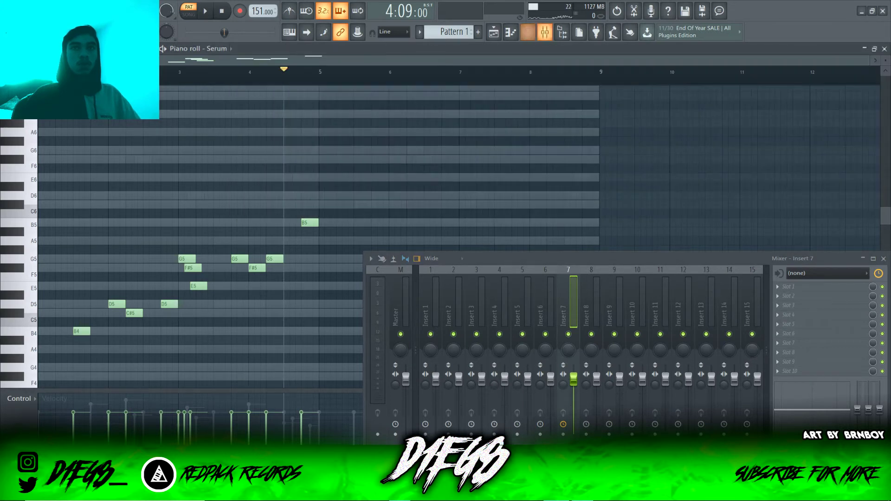
key(F9)
Add D5, E5 and C#5 on beats 1, 2 and 3 of bar 5, extending the C#5 to the bar's end
key(space)
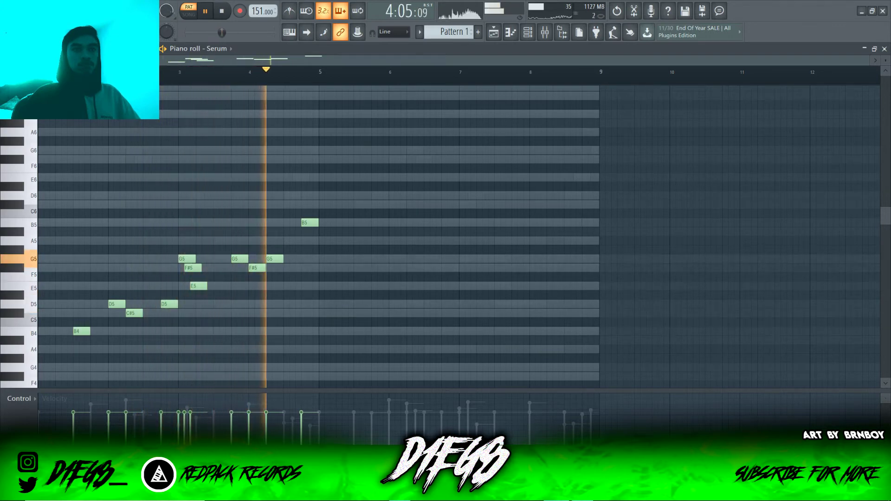
key(space)
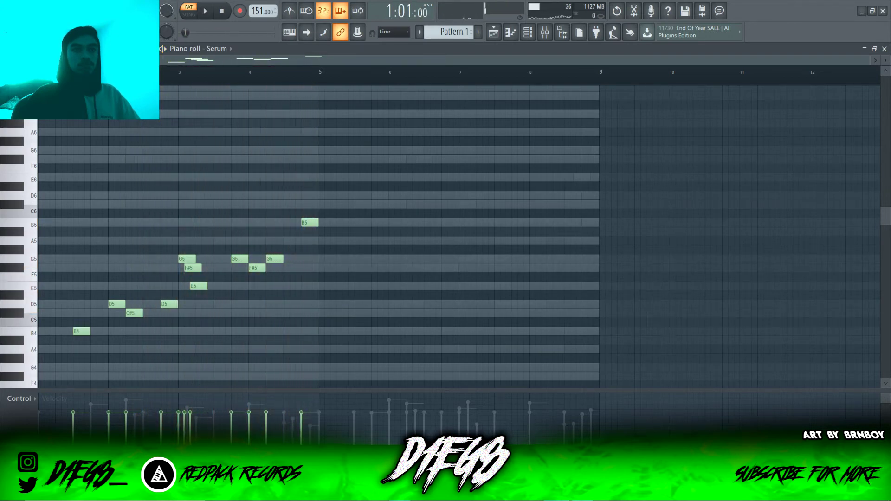
click(365, 313)
key(space)
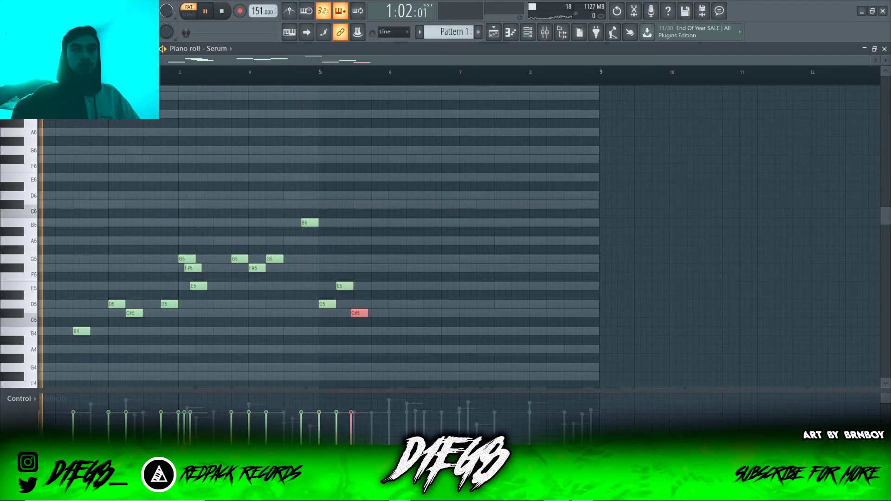
drag(376, 313, 388, 313)
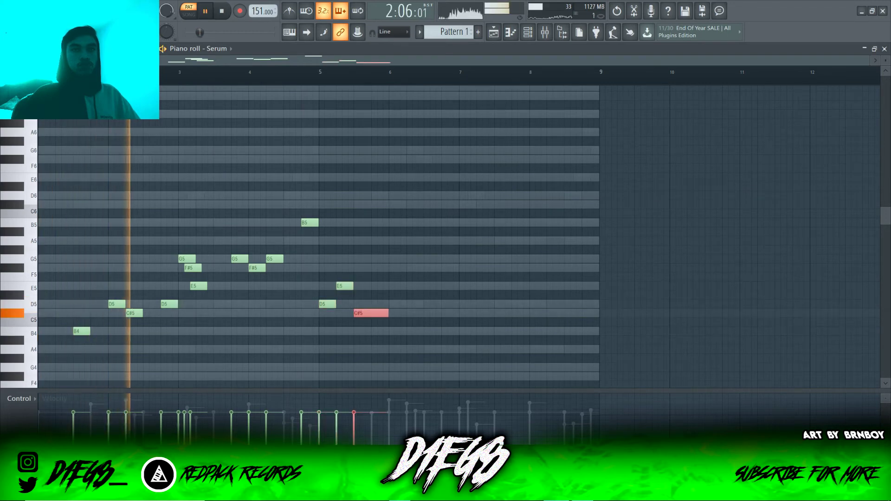
Add a one-beat E5 note on beat 4 of bar 6 and an F#5 at the start of bar 7
click(445, 286)
drag(475, 286, 458, 286)
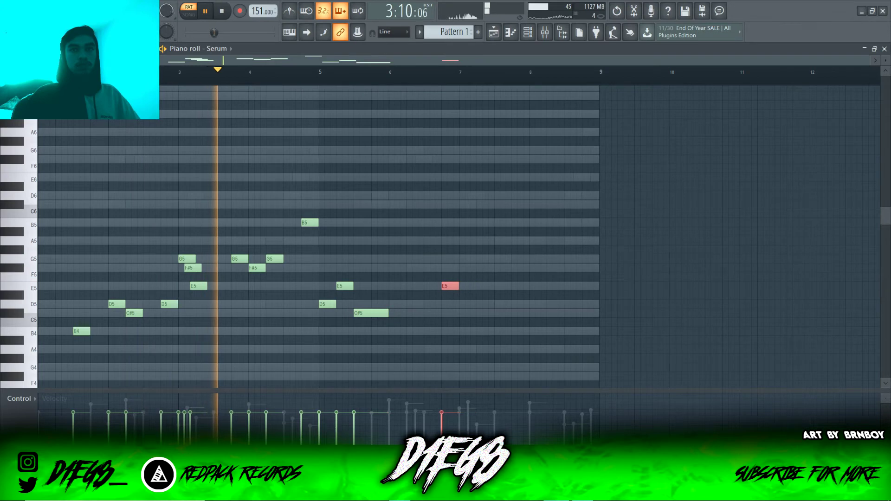
click(467, 268)
drag(470, 267, 465, 267)
click(469, 277)
key(ctrl+alt+z)
key(ctrl+alt+z)
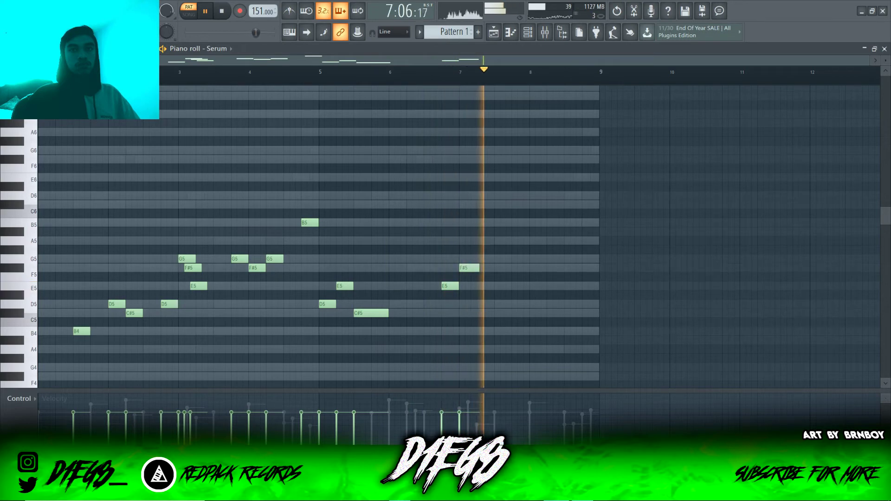
Add G5 on beat 4 of bar 7, a half-beat B5 at the start of bar 8, and an F#5 directly after it
key(space)
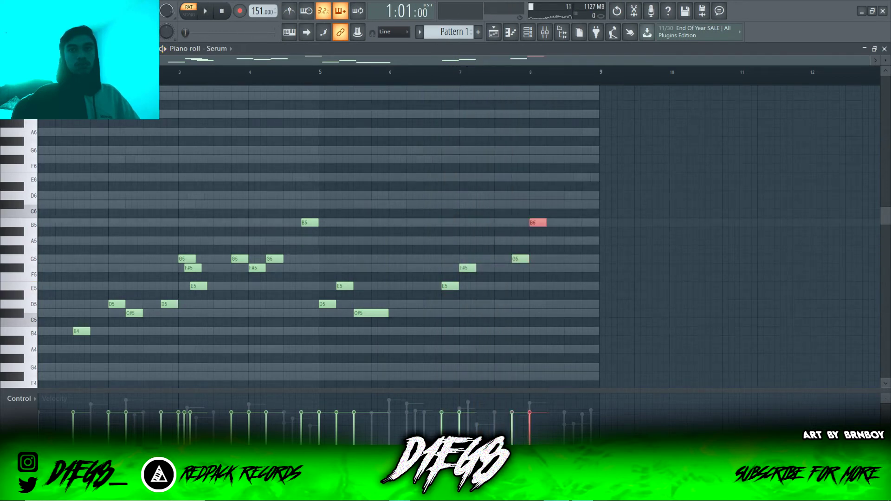
key(space)
scroll(562, 255, up, 3)
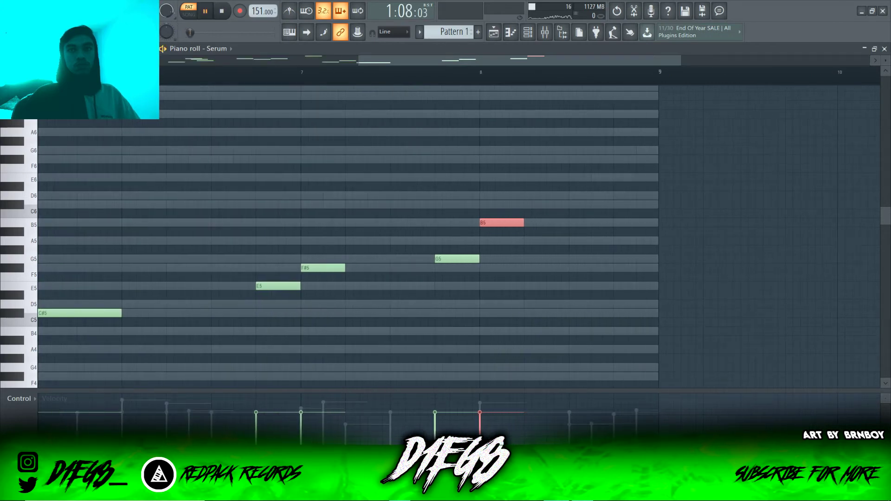
click(515, 267)
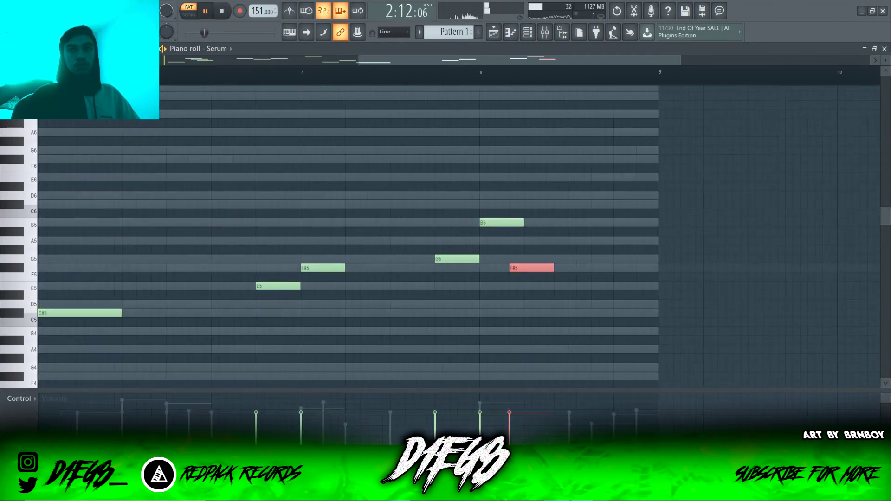
drag(523, 222, 502, 222)
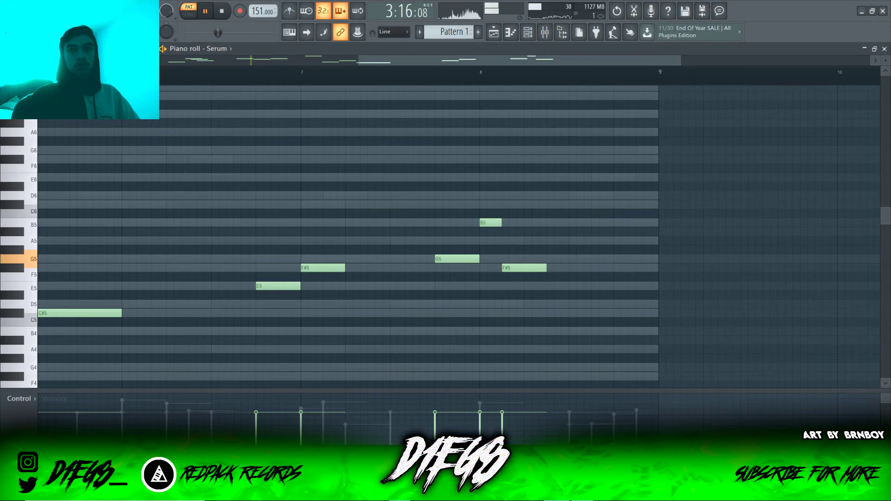
Complete bar 8 with half-beat E5 and G5 notes from beat 3 and a one-beat F#5 on beat 4
click(573, 286)
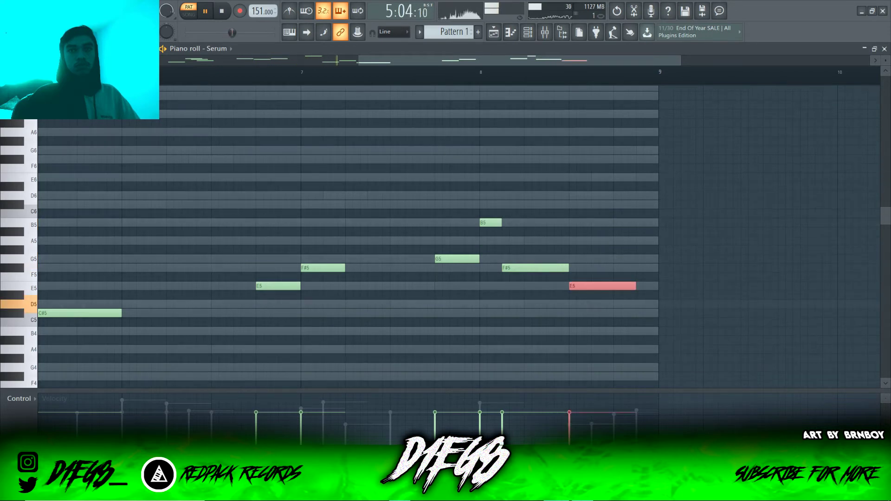
drag(635, 286, 591, 286)
click(596, 258)
click(619, 268)
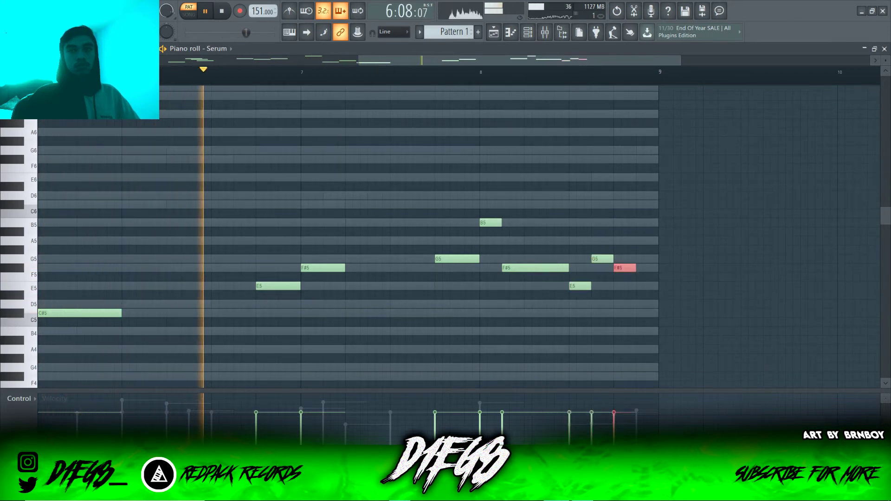
drag(634, 268, 657, 268)
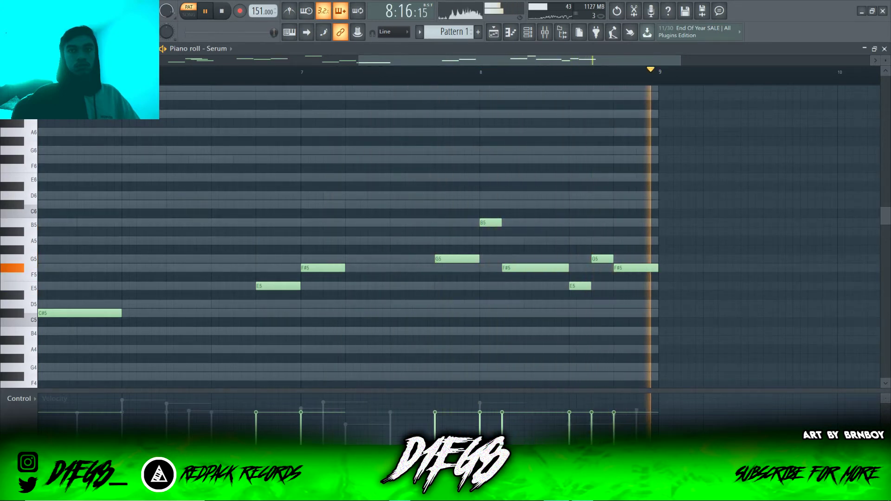
Replay the Serum part, shorten the C#5 in bar 5 to one beat, and add a D5 on beat 4
ctrl+scroll(459, 237, down, 3)
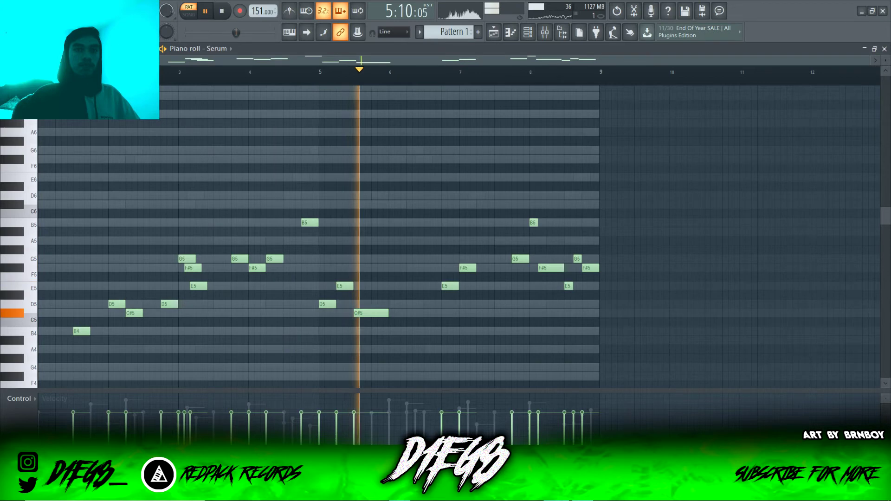
key(space)
key(space)
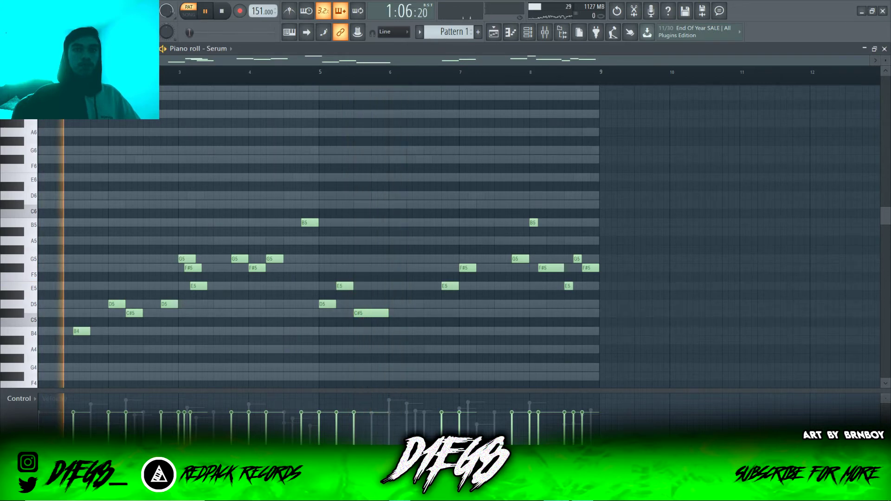
scroll(369, 251, up, 3)
drag(412, 313, 374, 314)
click(394, 304)
scroll(445, 232, down, 3)
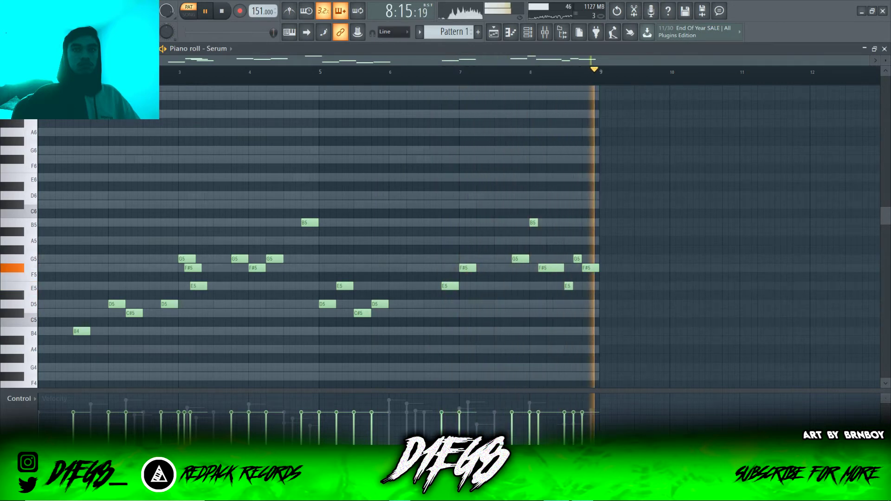
Stop playback and randomize the velocities of the Serum notes
key(space)
key(alt+r)
key(Return)
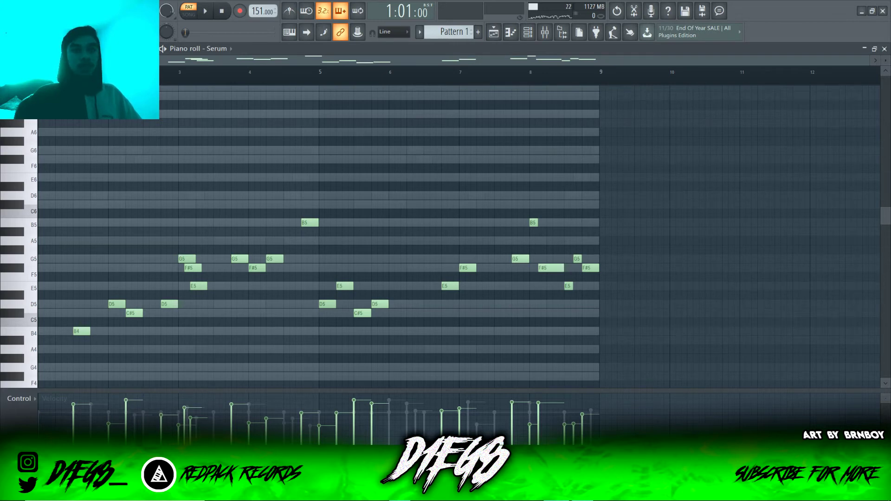
Play the note run at the start of bar 3 and the phrase in bar 8 separately as time selections
drag(179, 74, 222, 74)
key(space)
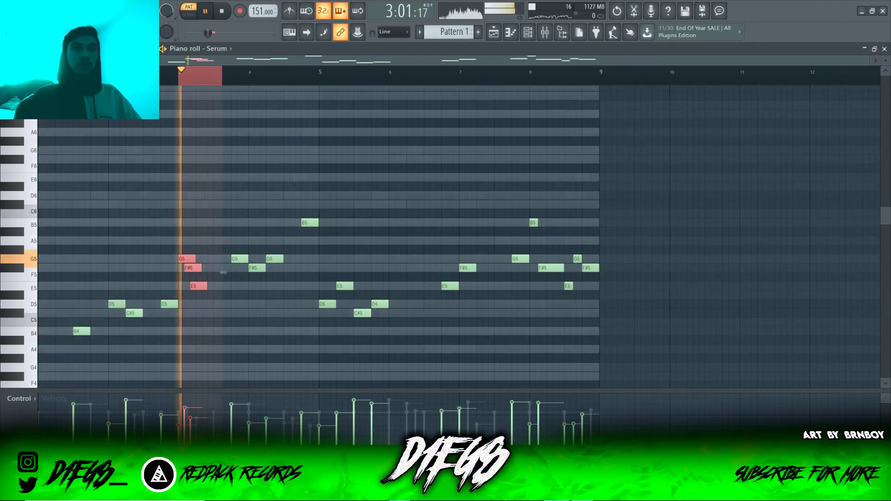
key(space)
key(ctrl+d)
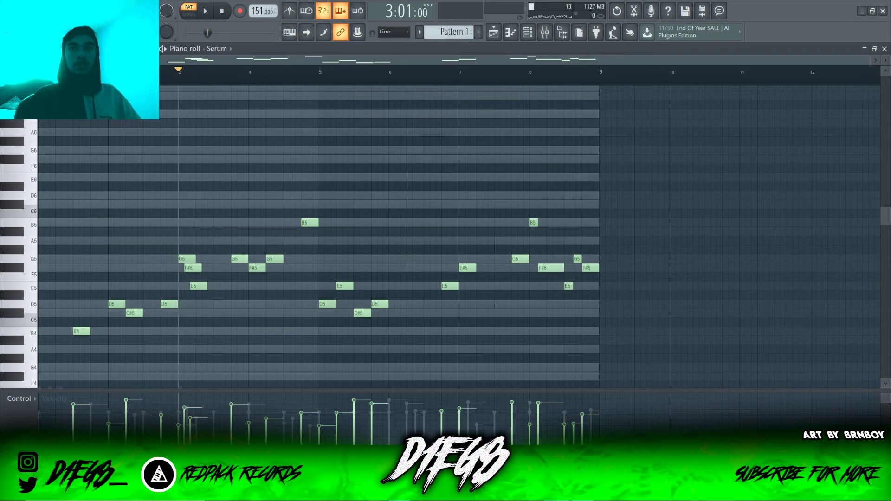
drag(530, 76, 599, 75)
key(space)
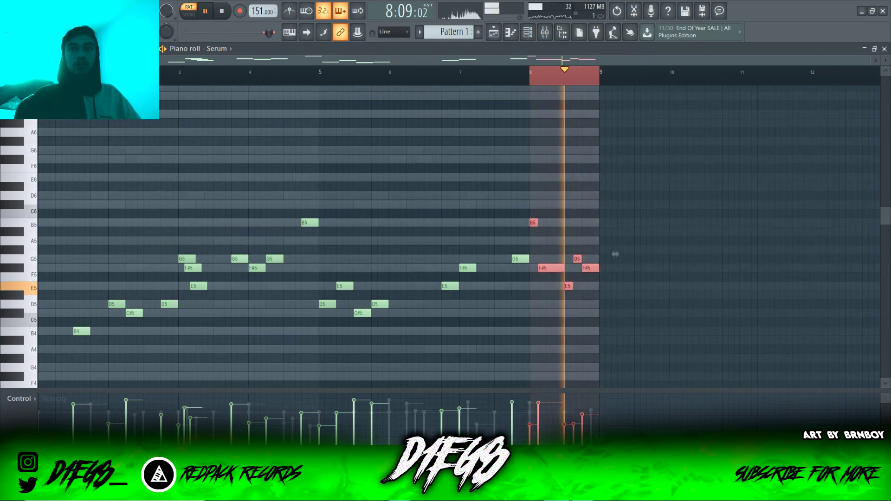
key(space)
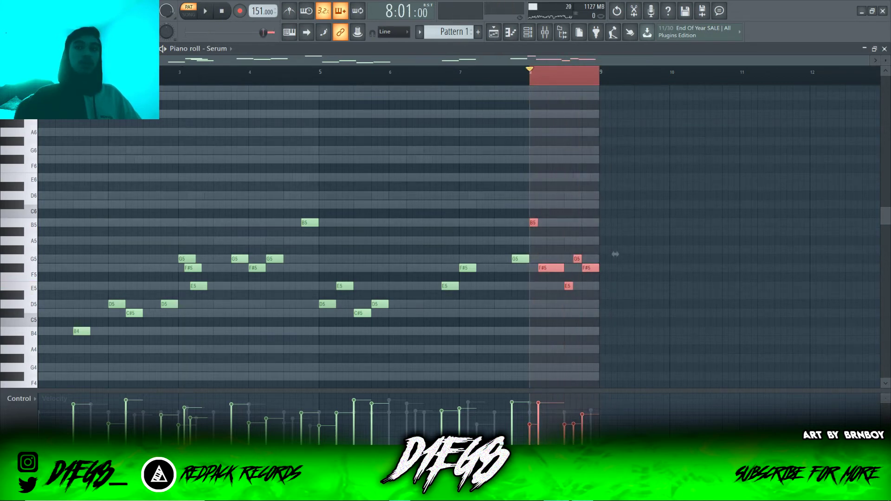
key(ctrl+d)
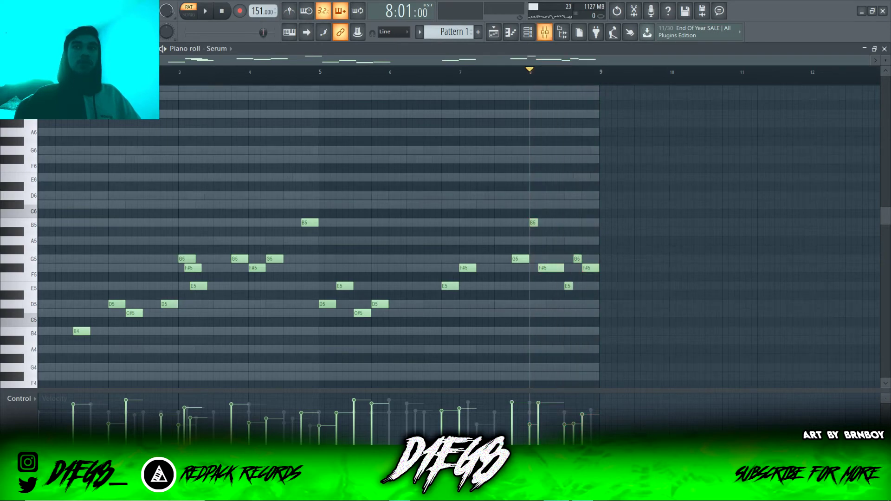
Load FabFilter Pro-Q 3 into the first effect slot of mixer Insert 7 for Serum and hide the mixer
key(F9)
key(F6)
key(F6)
key(F6)
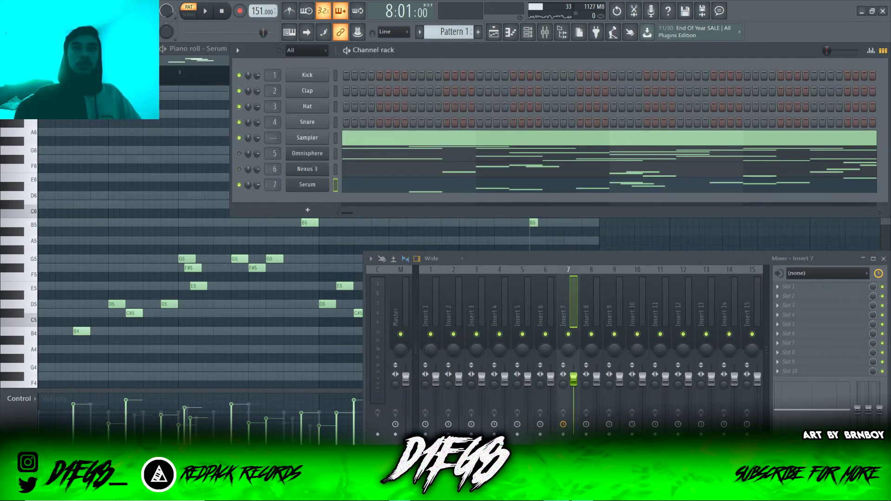
click(789, 286)
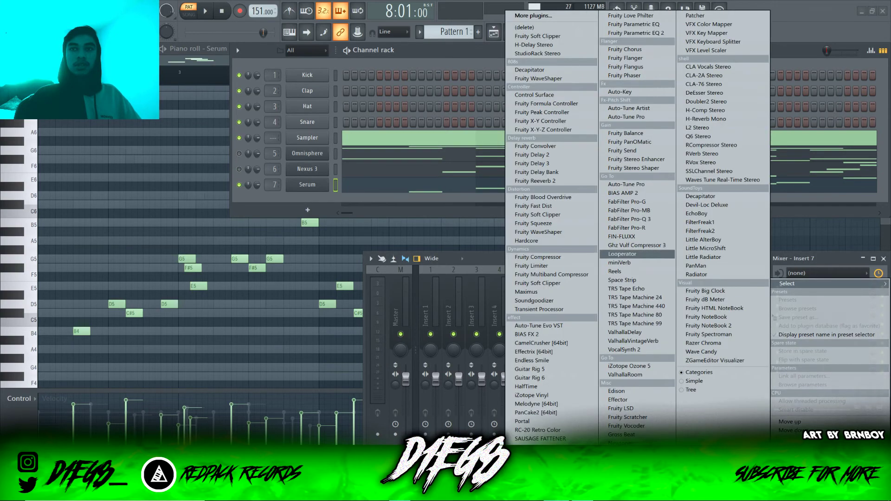
click(631, 219)
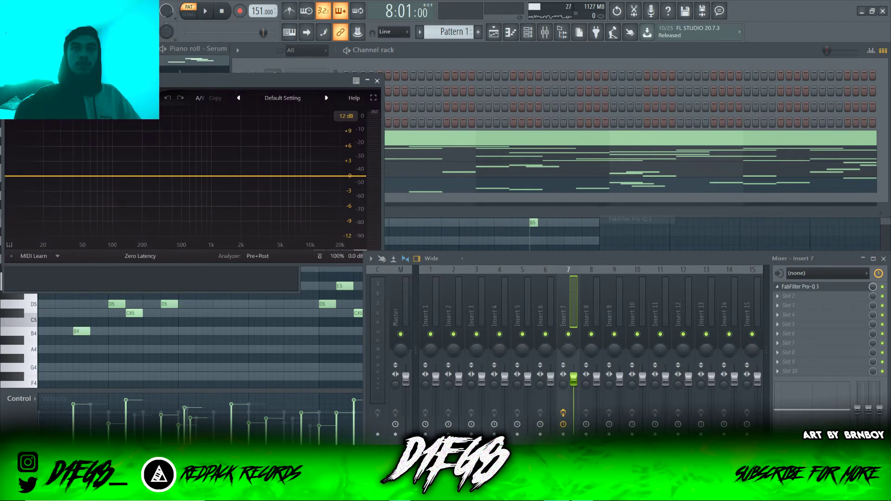
key(F9)
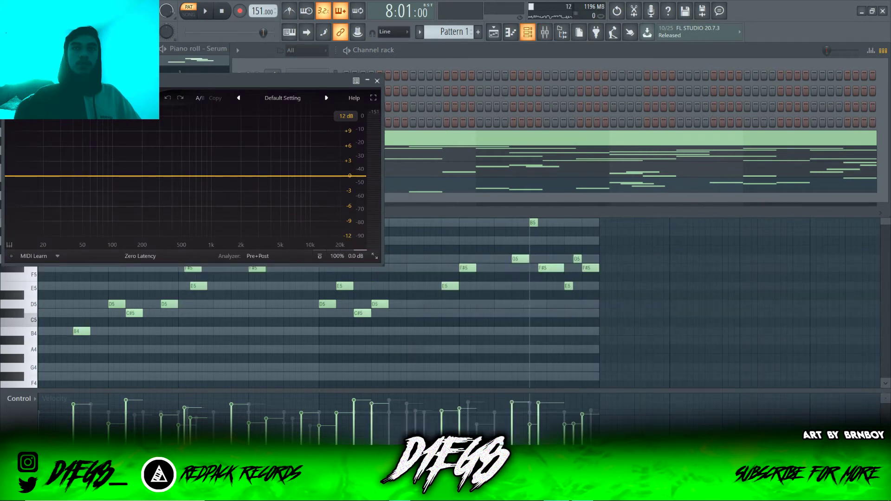
Shape Serum's equalizer during playback: low cut near 125 Hz, dips around 600 Hz, 2–3 kHz and 8 kHz, and a 24 dB/oct high cut at 10425 Hz
key(space)
key(space)
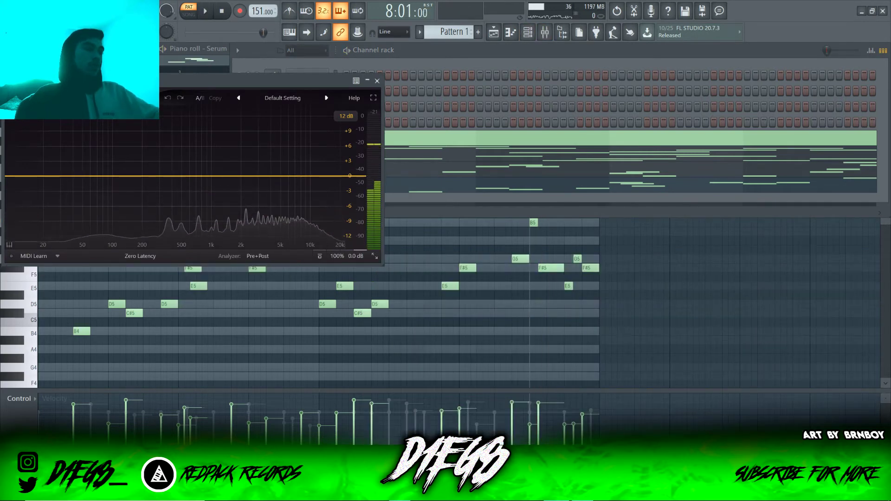
key(space)
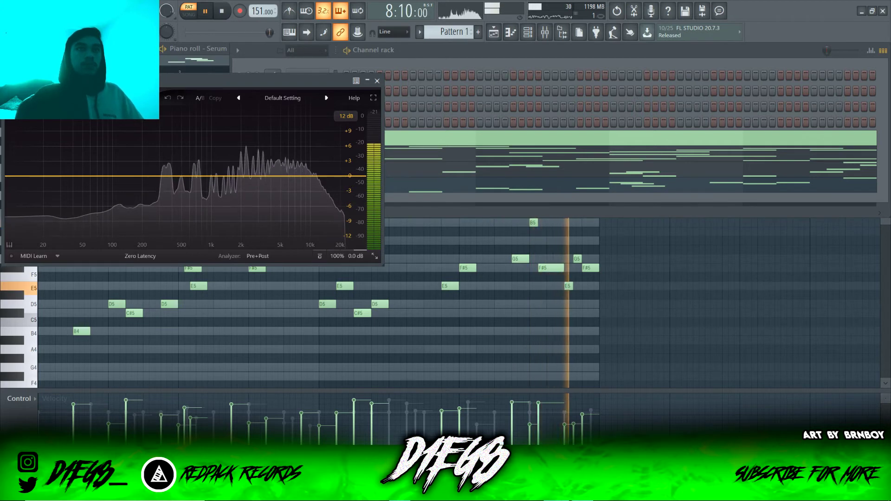
drag(433, 204, 395, 207)
drag(176, 205, 204, 202)
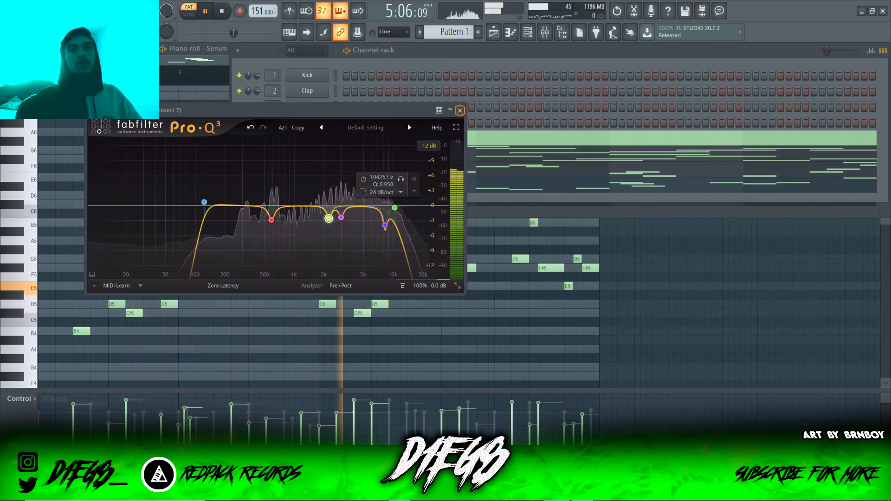
Close the equalizer, show the mixer, and play Nexus 3 by itself with Insert 6 soloed
click(527, 32)
click(527, 31)
key(space)
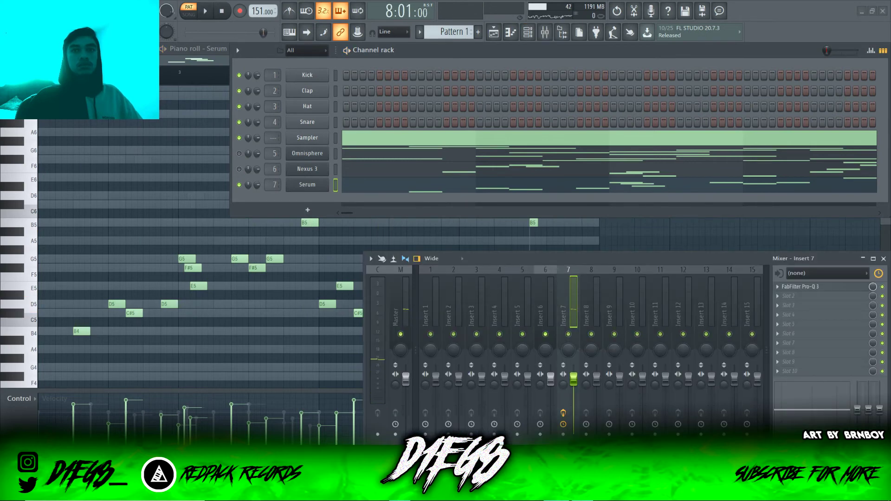
key(space)
key(Left)
key(space)
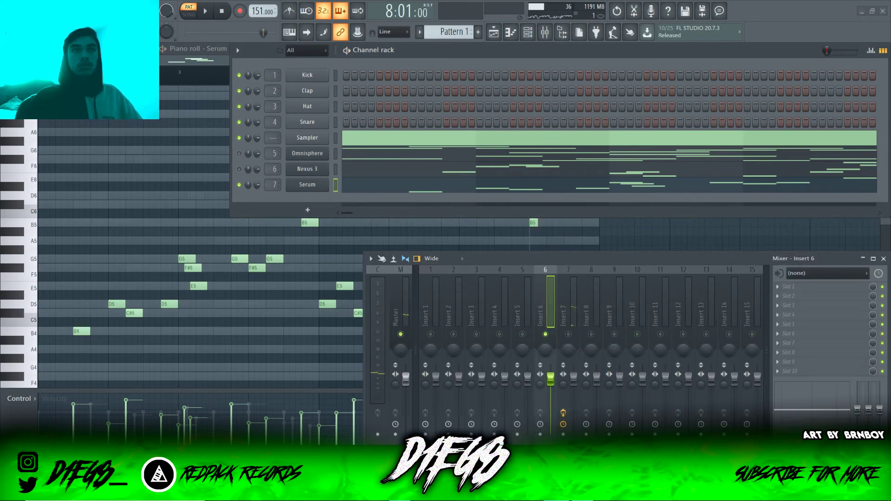
key(space)
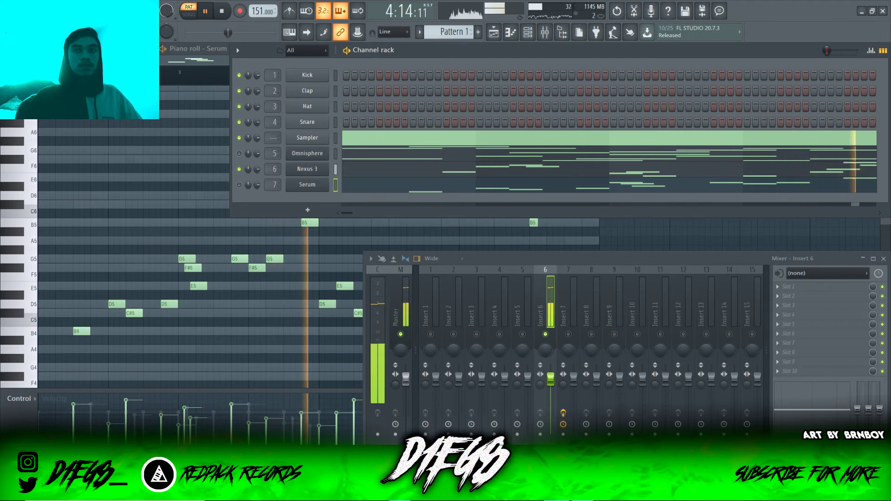
key(space)
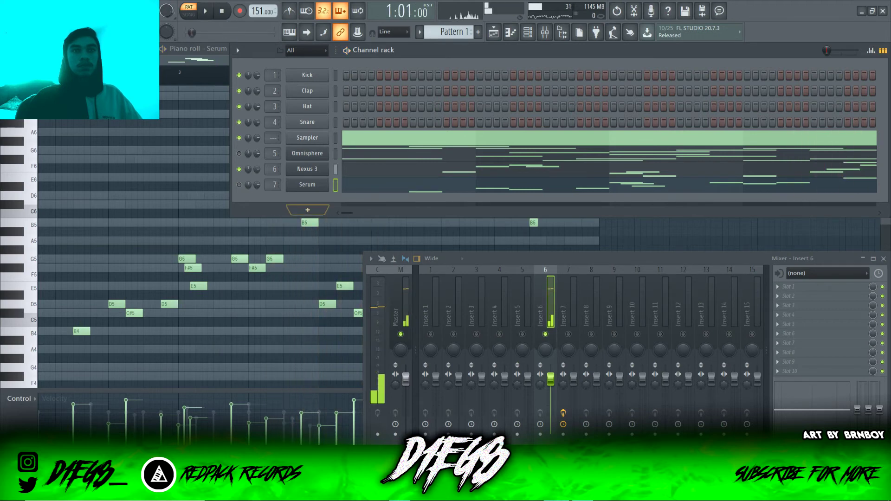
Add ValhallaVintageVerb to Serum's Insert 7 with 26.1 % mix and 1.87 s decay, and place it before FabFilter Pro-Q 3
key(space)
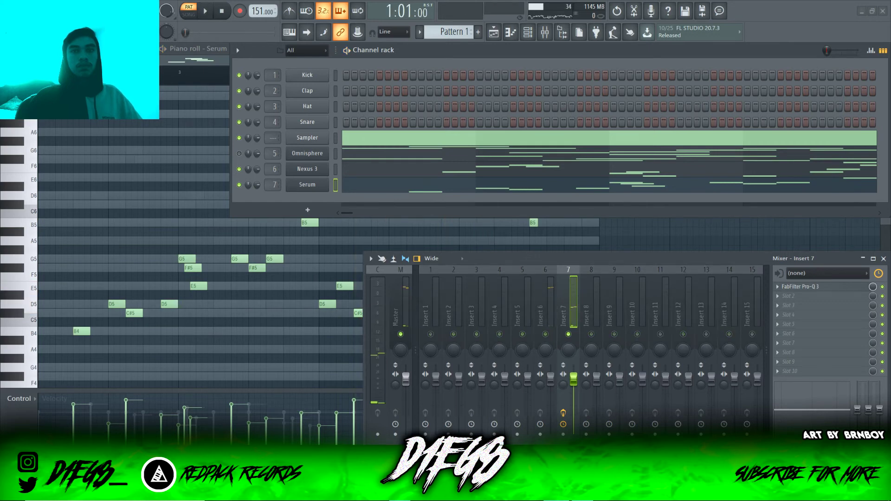
click(789, 296)
mouse_move(789, 284)
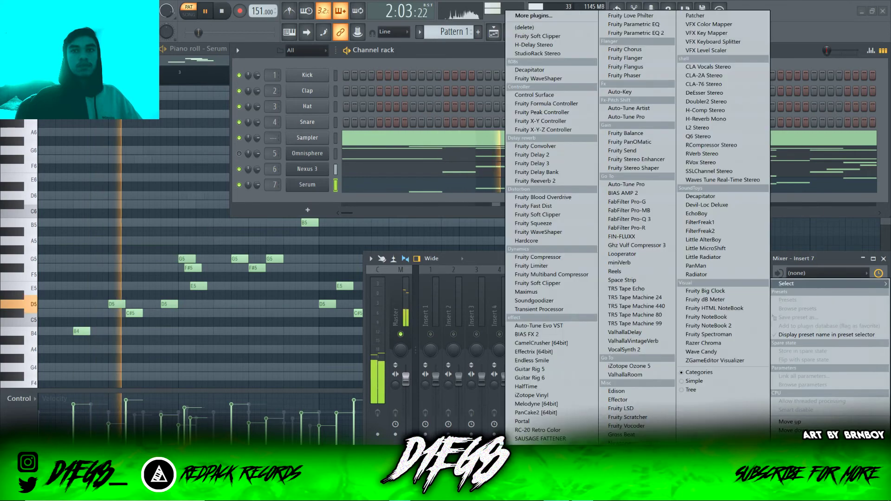
click(634, 341)
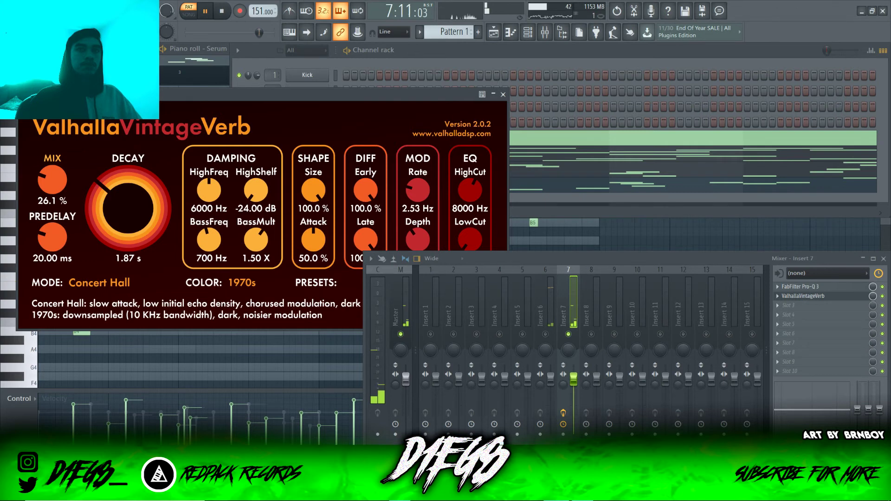
click(502, 95)
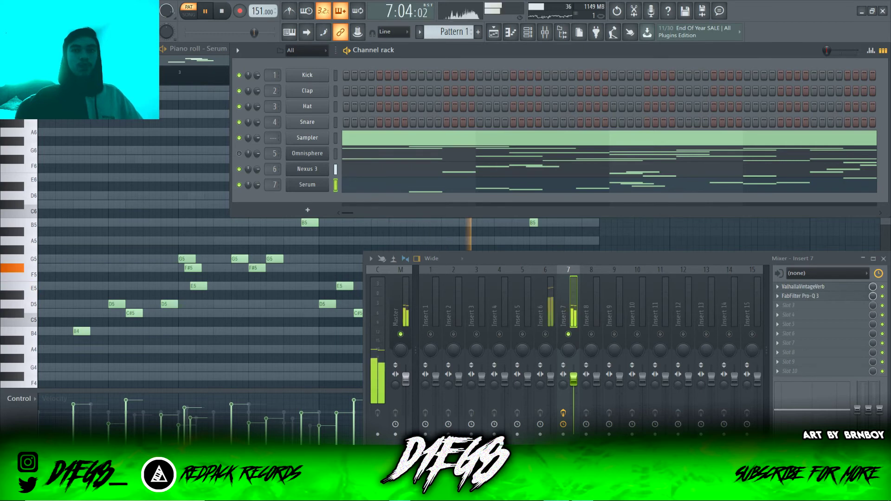
key(space)
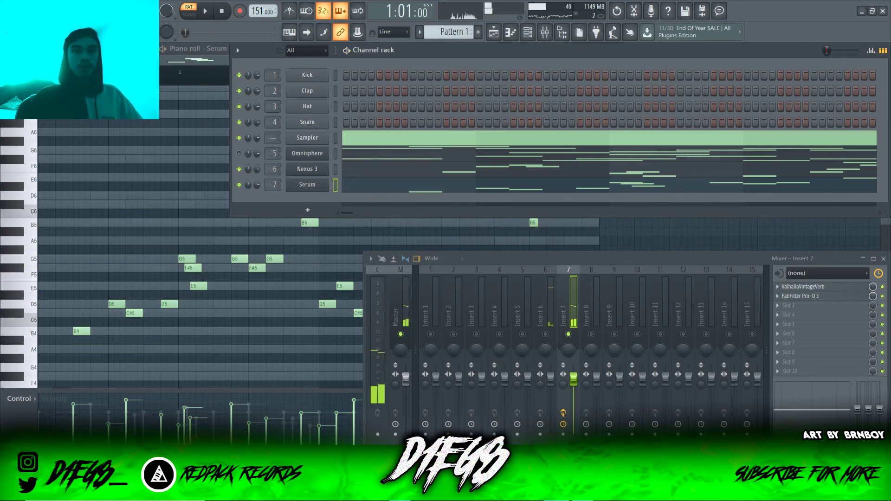
Solo mixer Insert 5 and play the Omnisphere part on its own
right_click(521, 334)
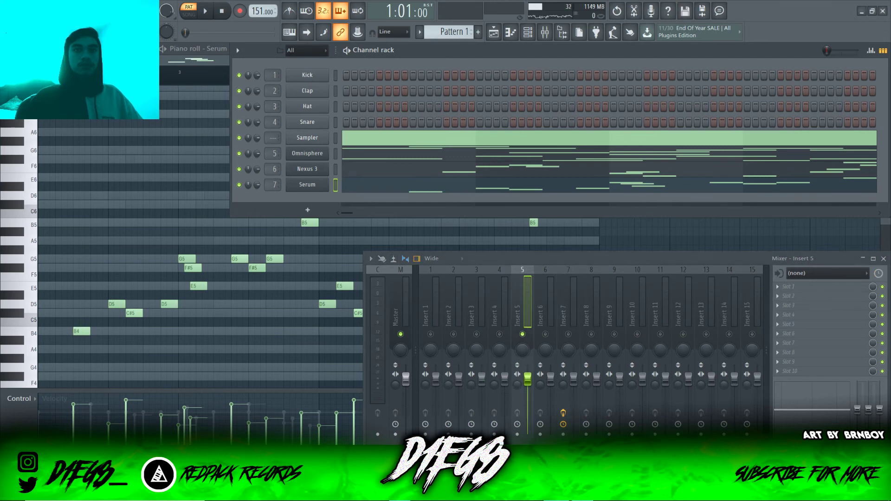
key(space)
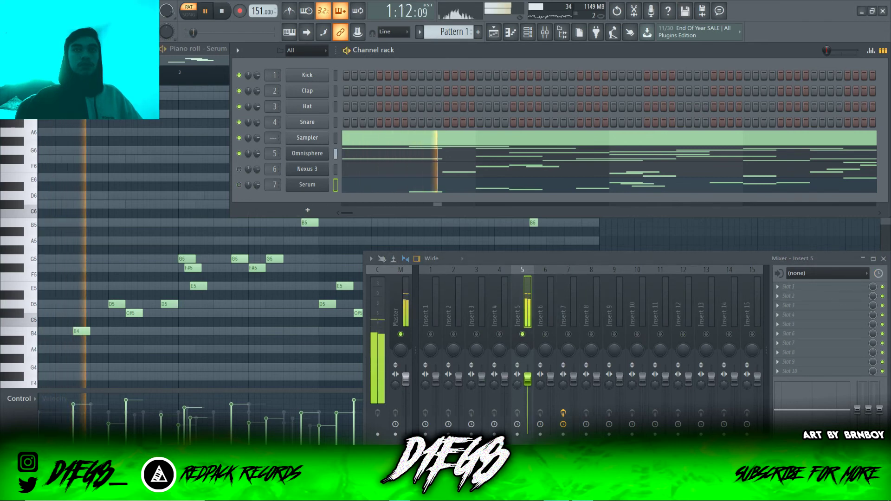
key(space)
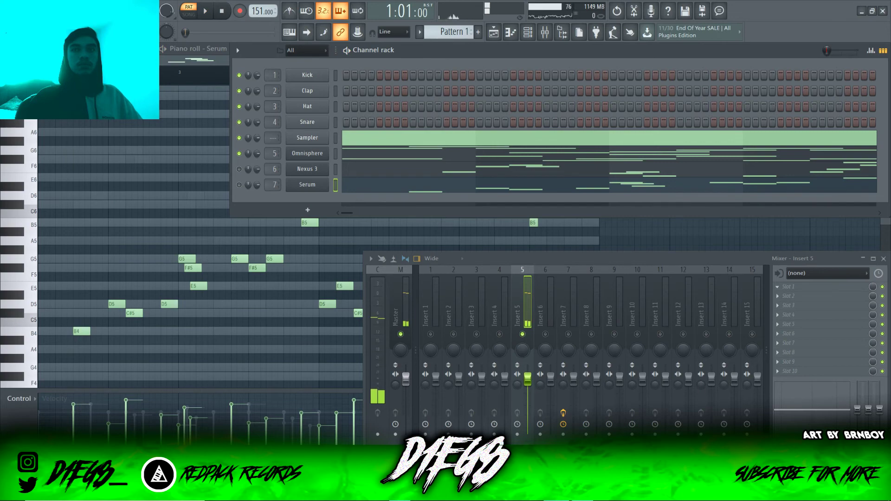
Load FabFilter Pro-Q 3 into the first effect slot of Insert 5 and add a 30 dB/oct low cut at about 89 Hz
click(787, 286)
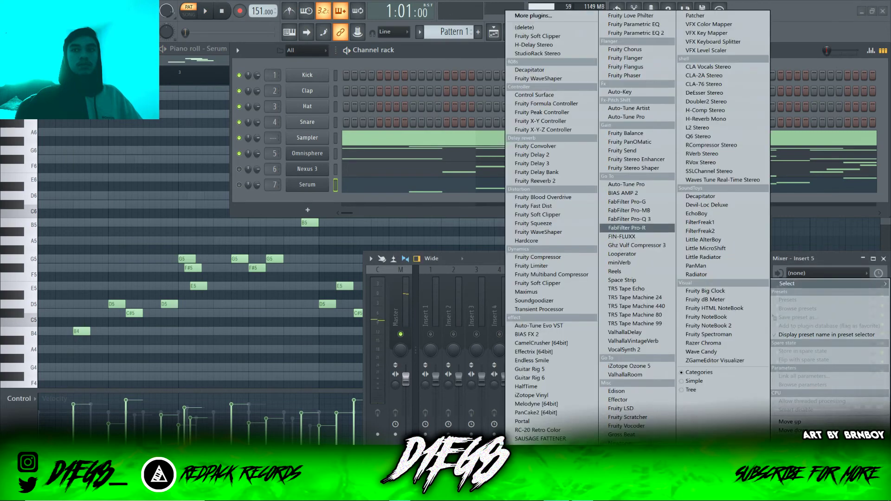
click(631, 219)
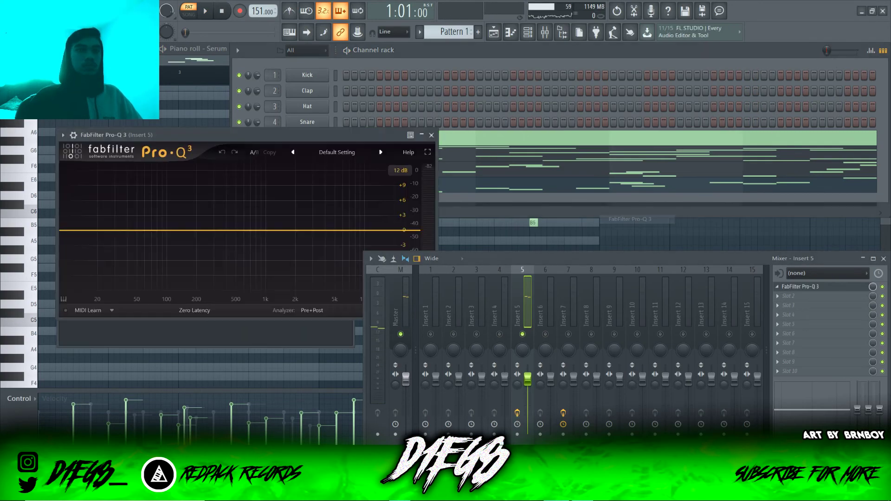
key(space)
drag(74, 229, 155, 230)
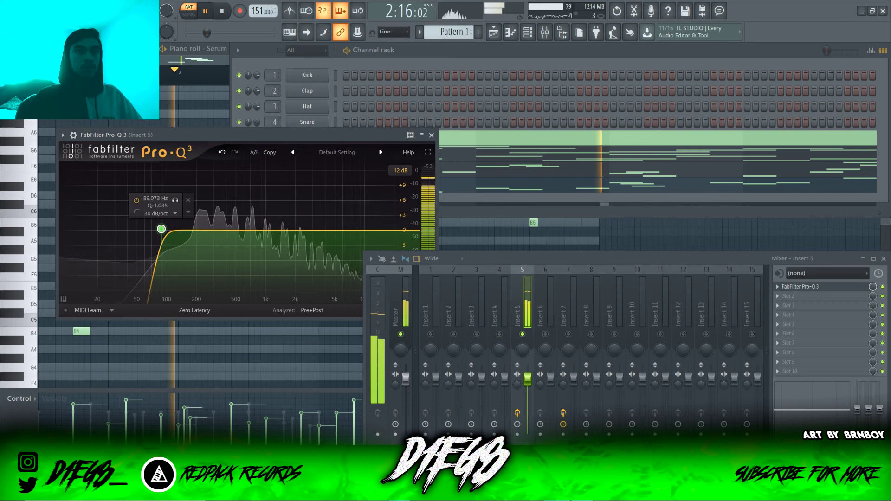
key(space)
key(Escape)
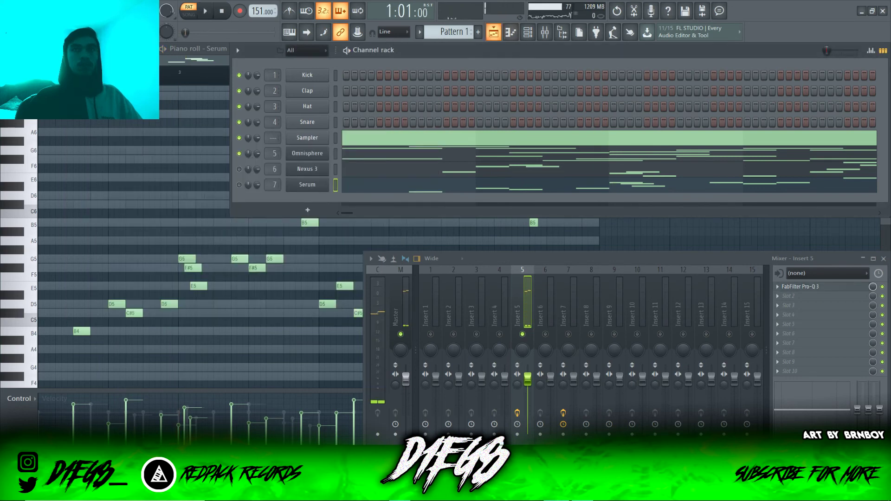
Bring up the Playlist and arrange the windows so the mixer is shown and the channel rack is hidden
key(F5)
key(F9)
key(F6)
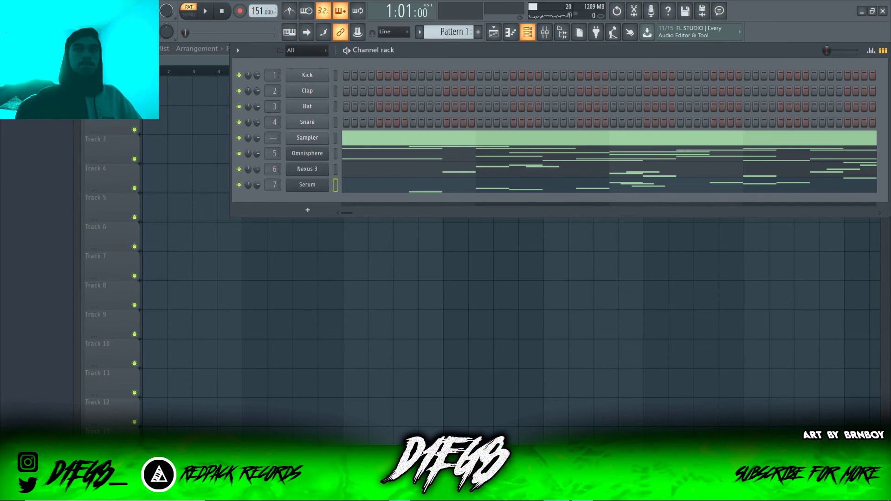
key(F6)
key(F9)
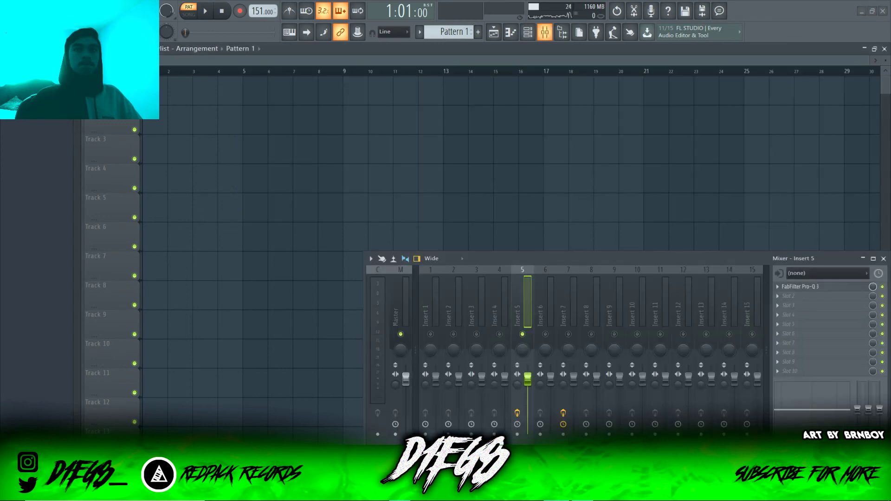
Play Omnisphere alone, solo and play Serum on Insert 7, and show the channel rack again
key(space)
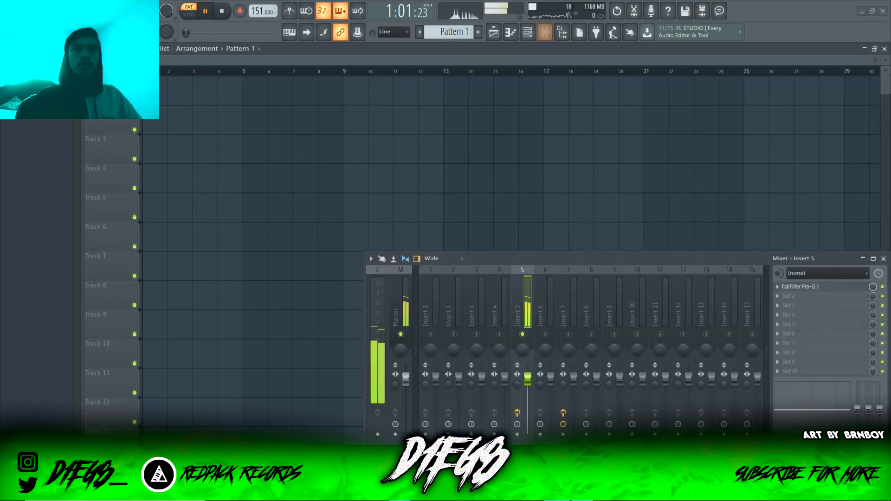
key(space)
right_click(575, 301)
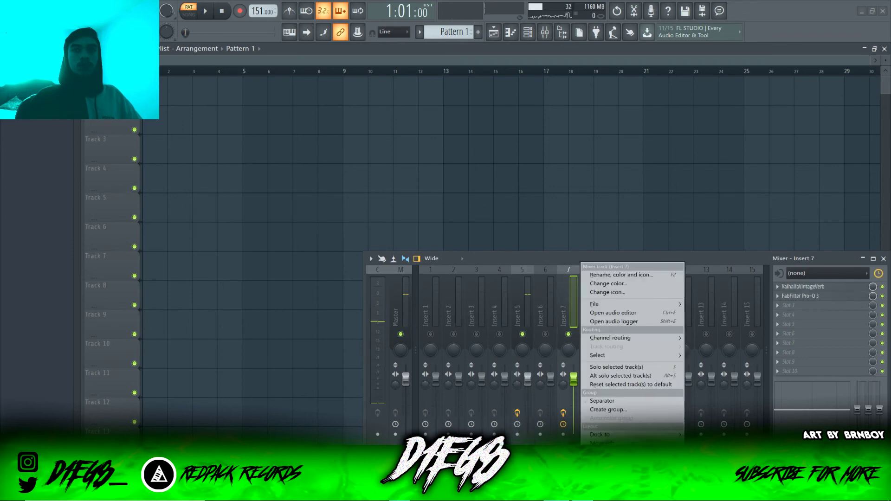
key(space)
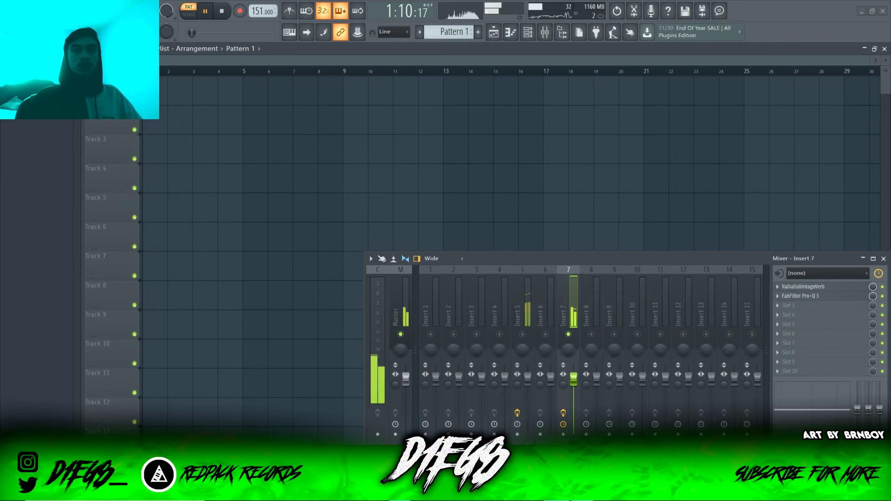
key(space)
key(F6)
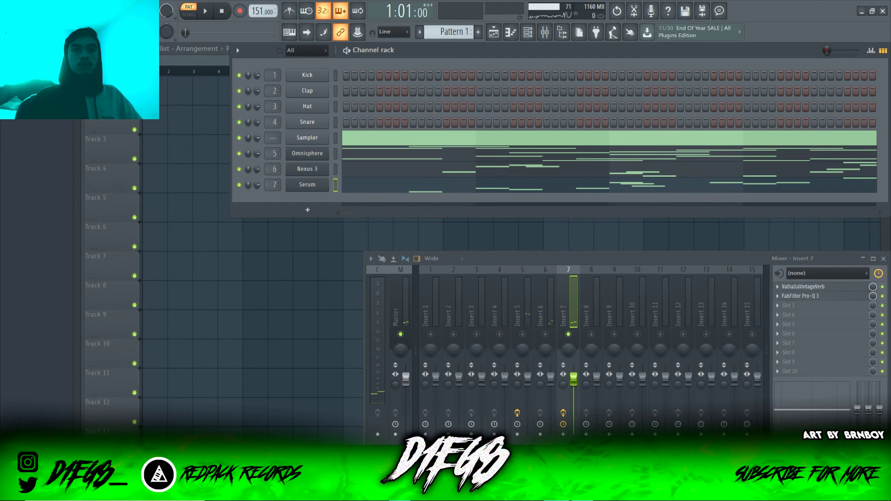
Load FabFilter Pro-Q 3 on the Master track, apply the Mix de-clutter preset, play the pattern, and close the equalizer
drag(799, 296, 635, 219)
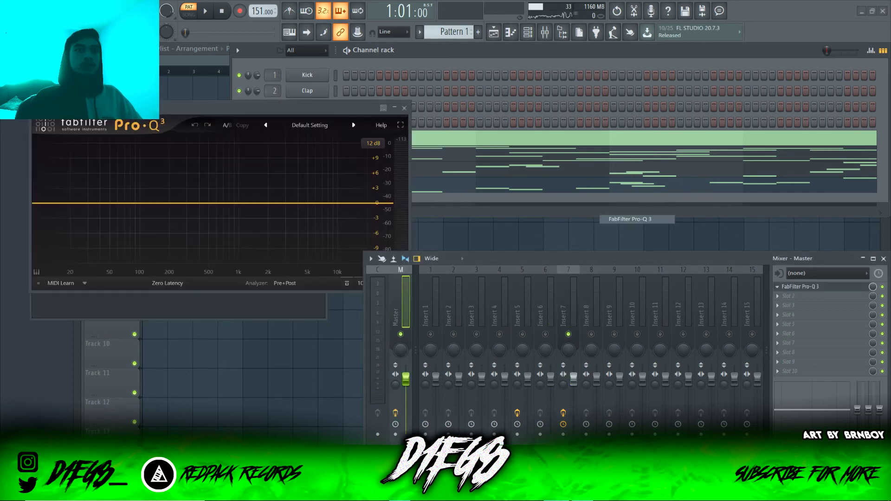
click(309, 125)
mouse_move(307, 137)
mouse_move(393, 159)
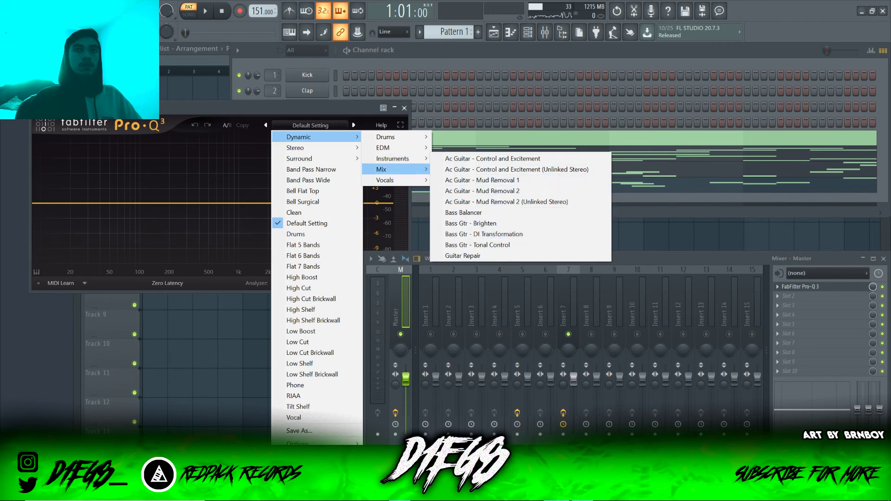
click(464, 180)
key(space)
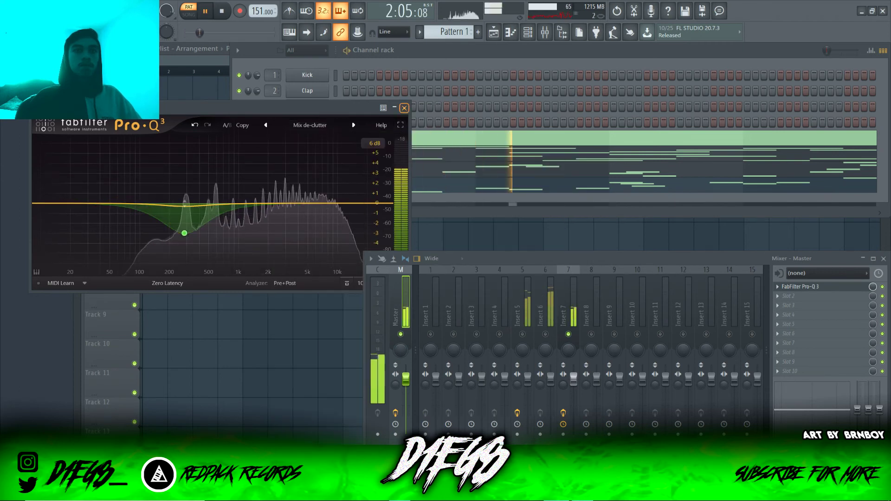
key(Escape)
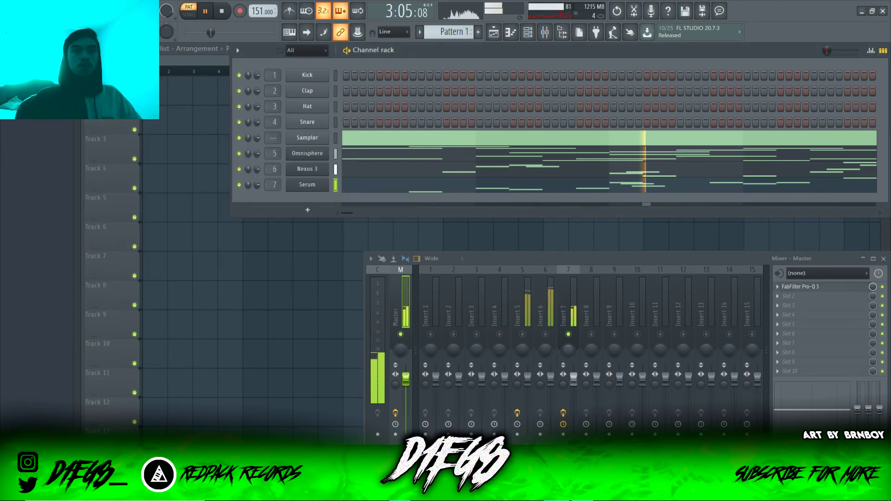
Unmute all mixer tracks, play the full layered melody, and hide the mixer
key(space)
click(522, 316)
key(space)
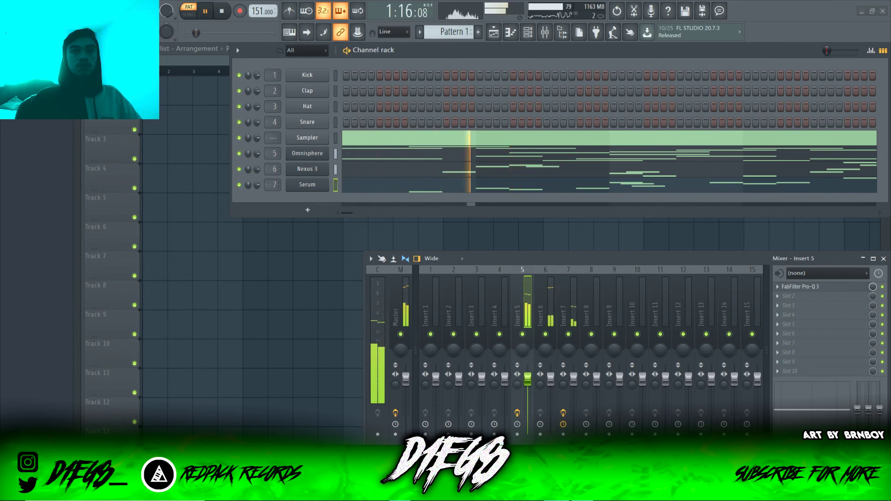
key(space)
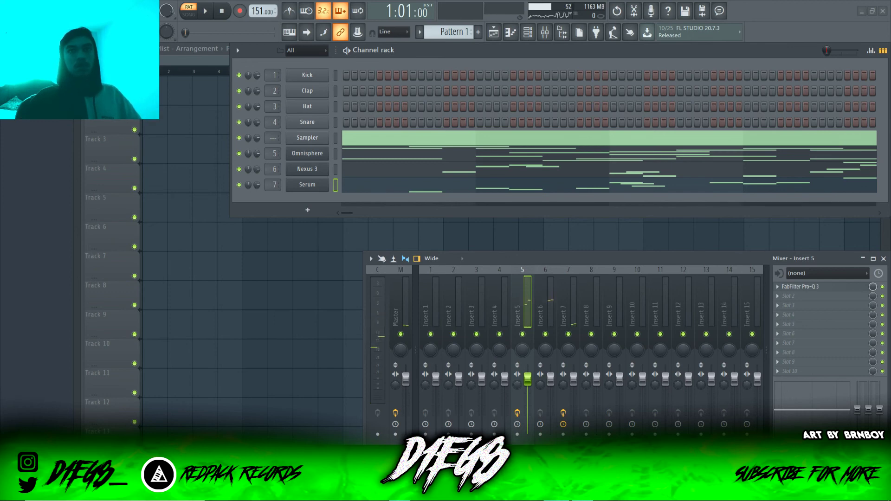
key(space)
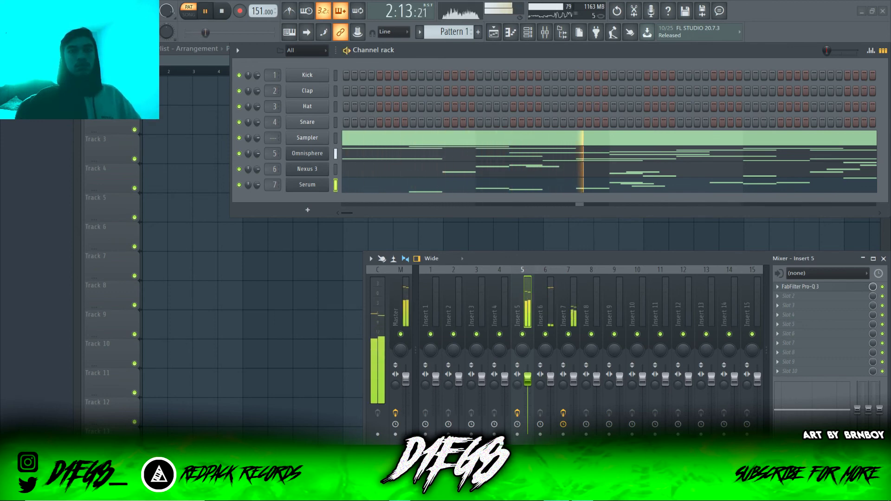
key(space)
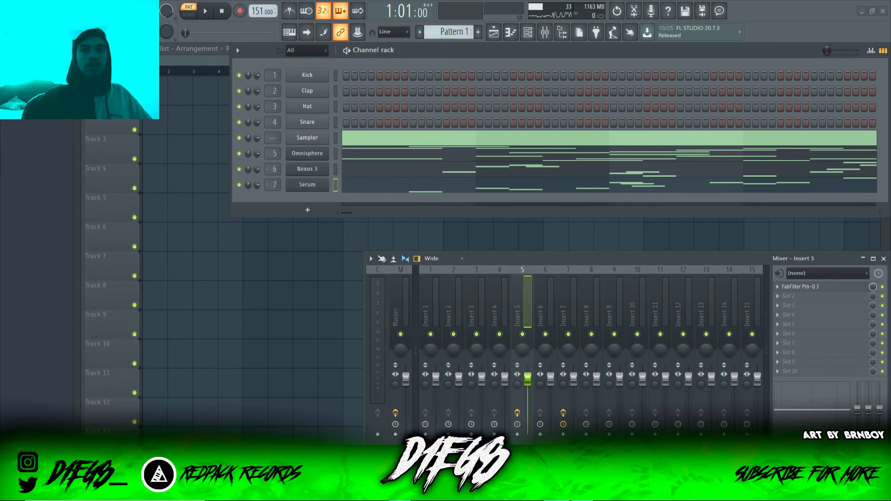
key(F9)
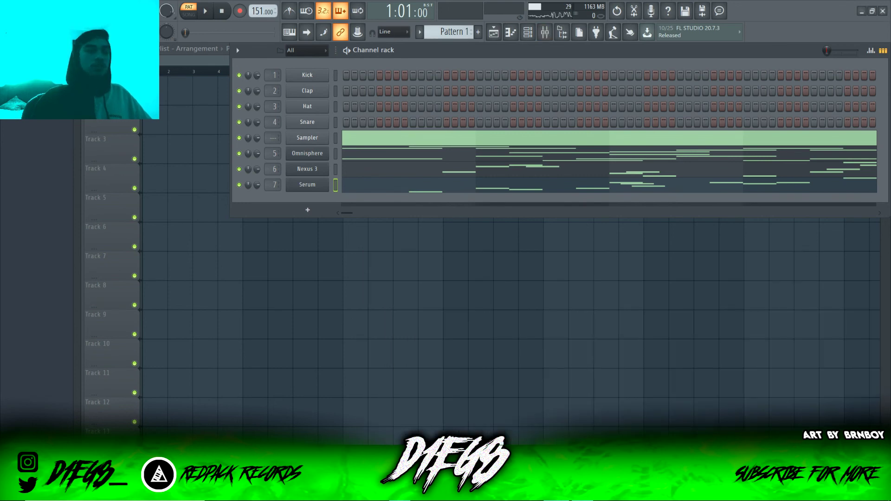